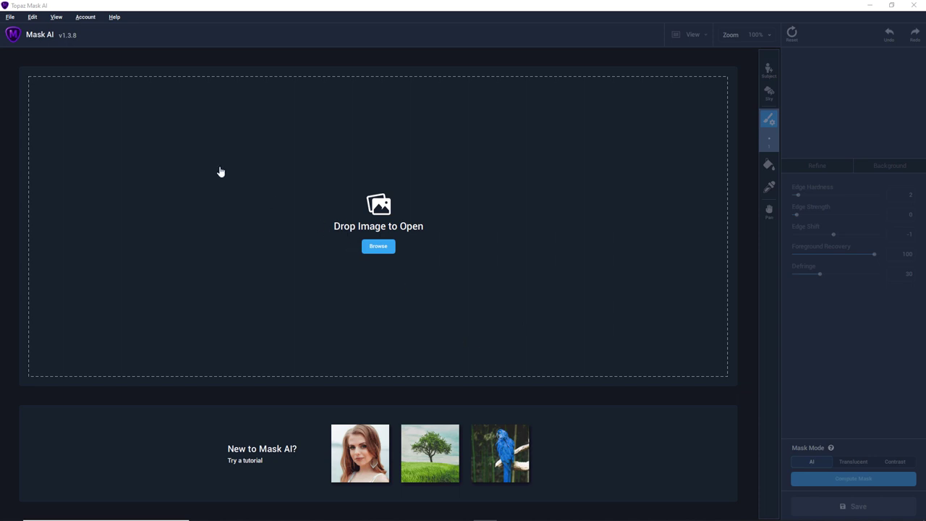
Open IMG_2240.jpg, the triangular monument photo, in Topaz Mask AI.
{"action": "left_click", "coordinate": [10, 17]}
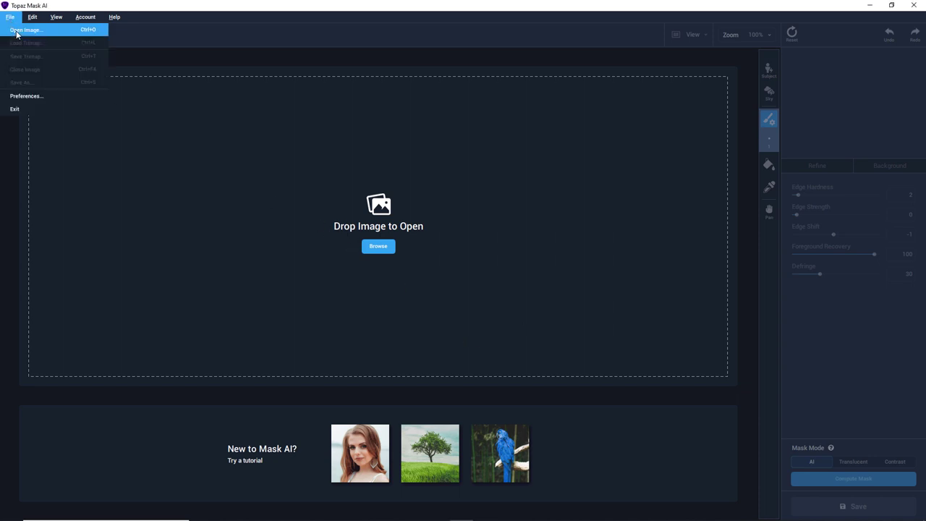
{"action": "left_click", "coordinate": [16, 30]}
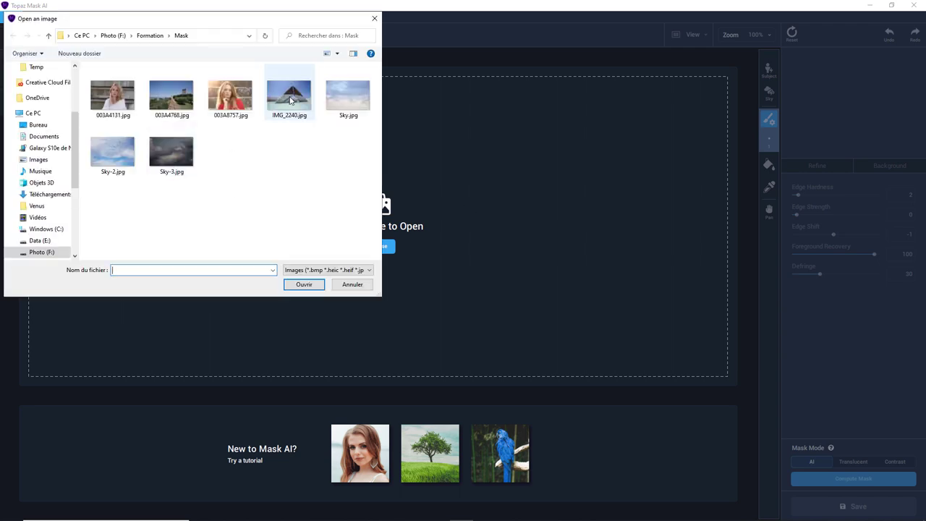
{"action": "double_click", "coordinate": [290, 100]}
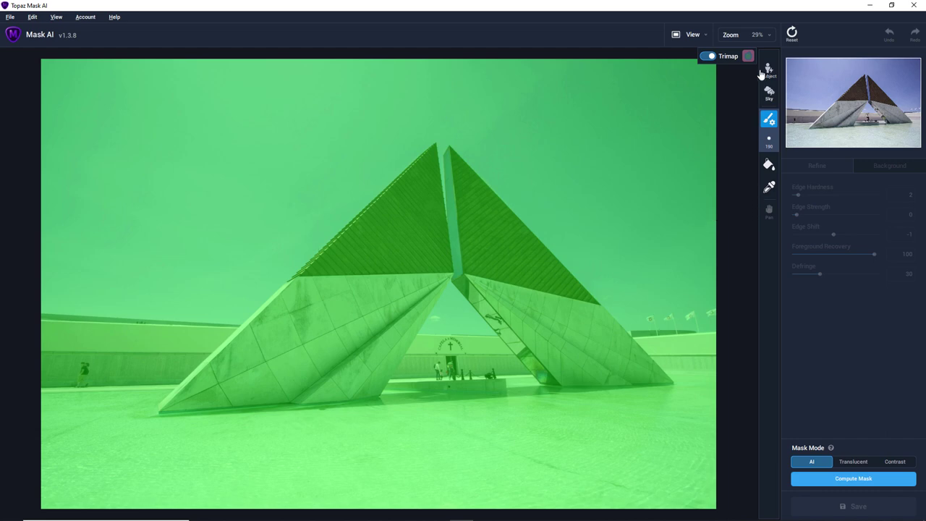
Auto-detect the sky so it is marked red with blue bands along the monument's edges.
{"action": "left_click", "coordinate": [704, 38]}
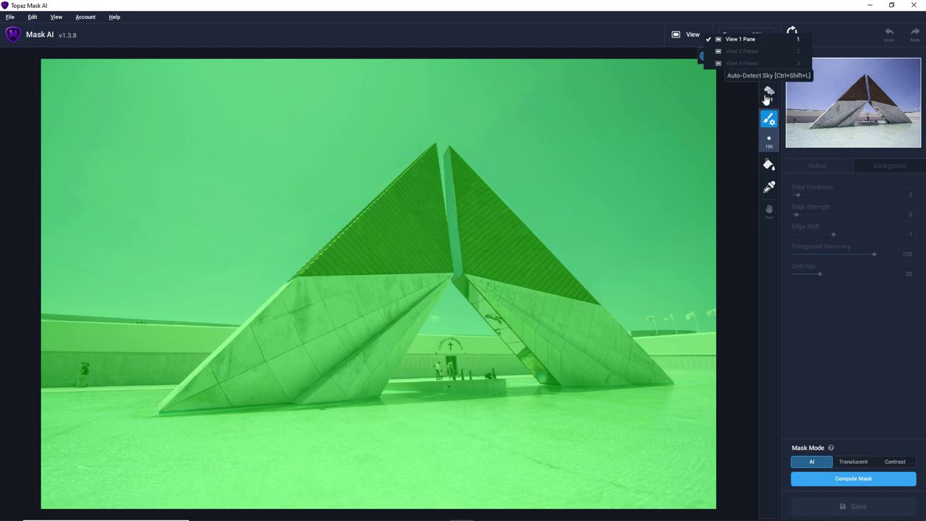
{"action": "left_click", "coordinate": [769, 94]}
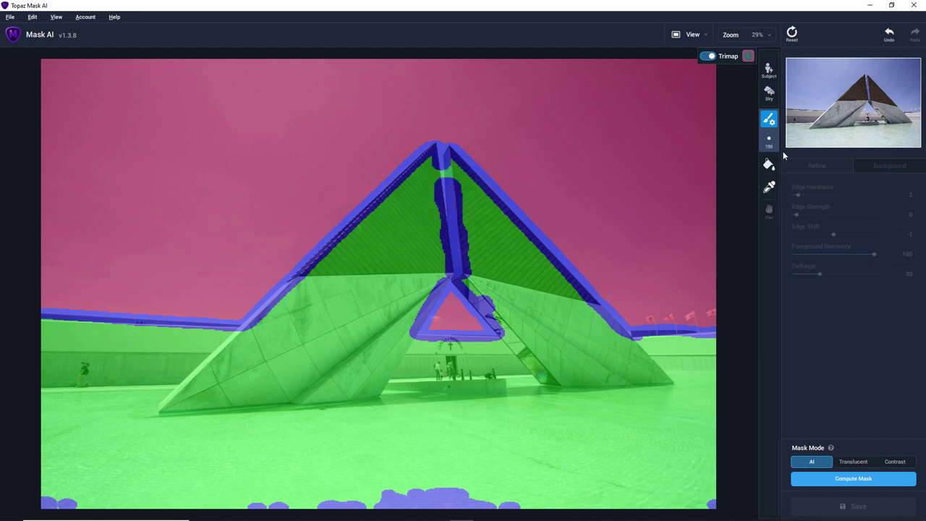
Adjust the Keep brush size and repaint the bottom-edge blobs green as keep.
{"action": "left_click", "coordinate": [724, 120]}
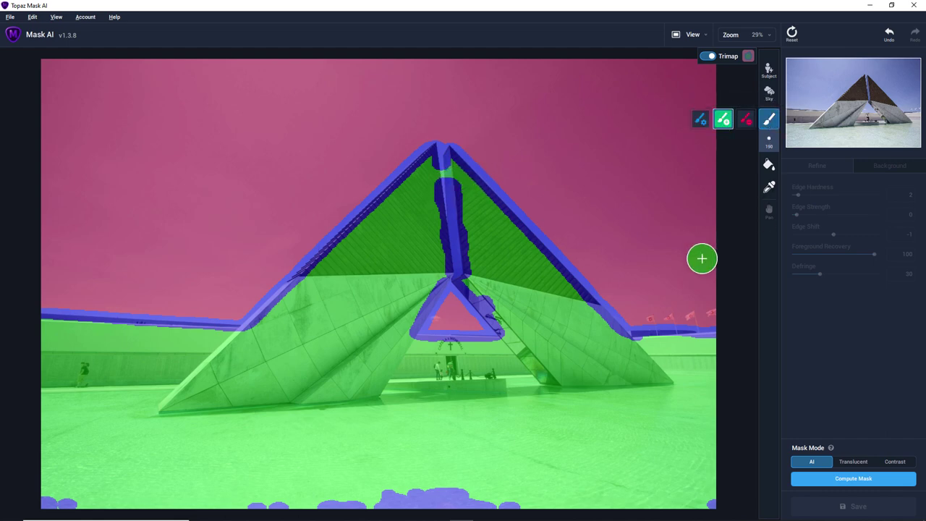
{"action": "left_click", "coordinate": [769, 141]}
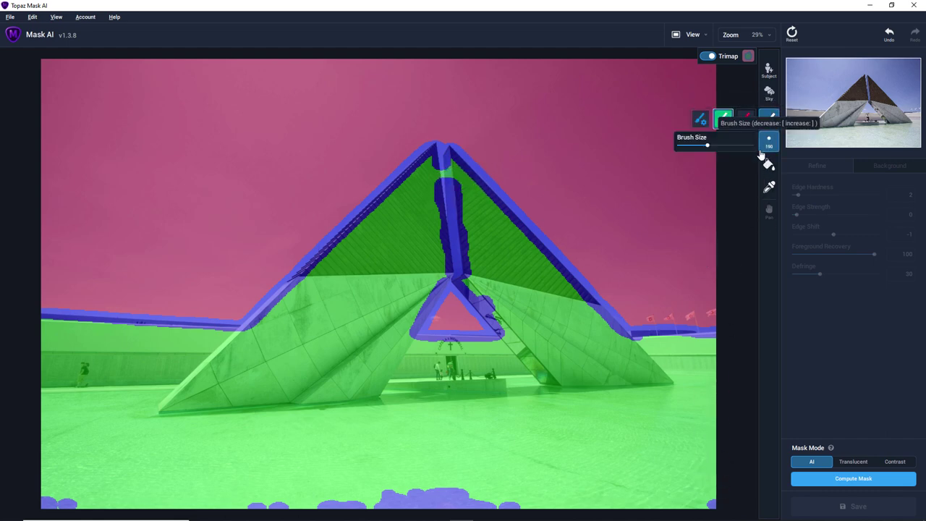
{"action": "mouse_move", "coordinate": [707, 147]}
{"action": "left_mouse_down"}
{"action": "mouse_move", "coordinate": [722, 146]}
{"action": "mouse_move", "coordinate": [705, 146]}
{"action": "left_mouse_up"}
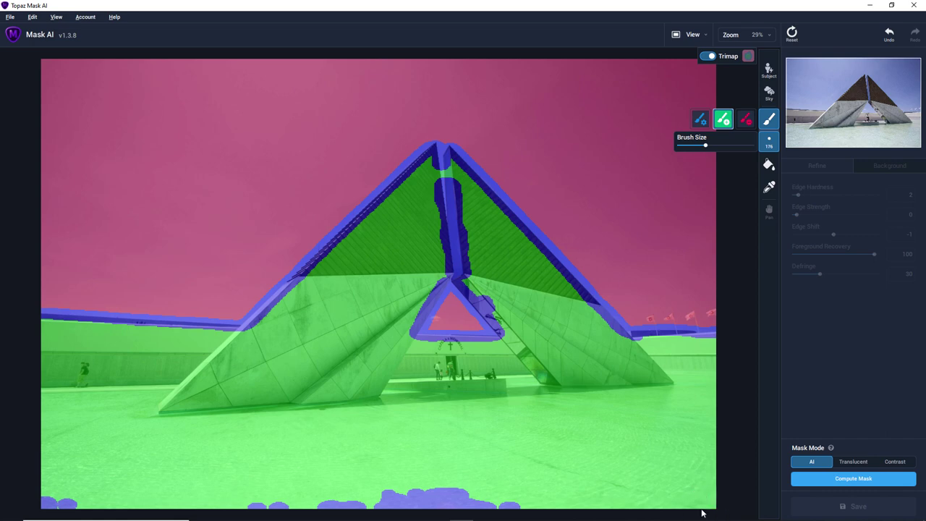
{"action": "mouse_move", "coordinate": [526, 502]}
{"action": "left_mouse_down"}
{"action": "mouse_move", "coordinate": [308, 502]}
{"action": "mouse_move", "coordinate": [112, 473]}
{"action": "left_mouse_up"}
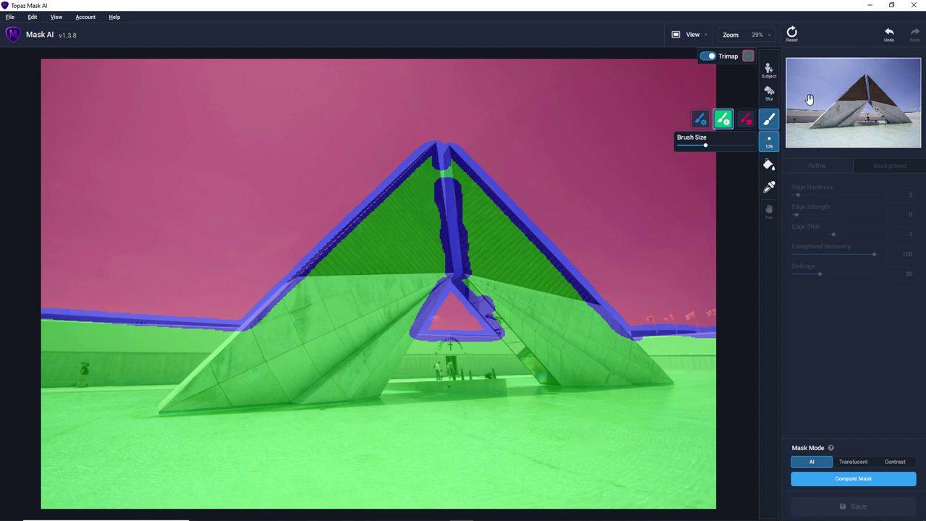
Paint the central ridge and right horizon blue as transition areas.
{"action": "left_click", "coordinate": [701, 120]}
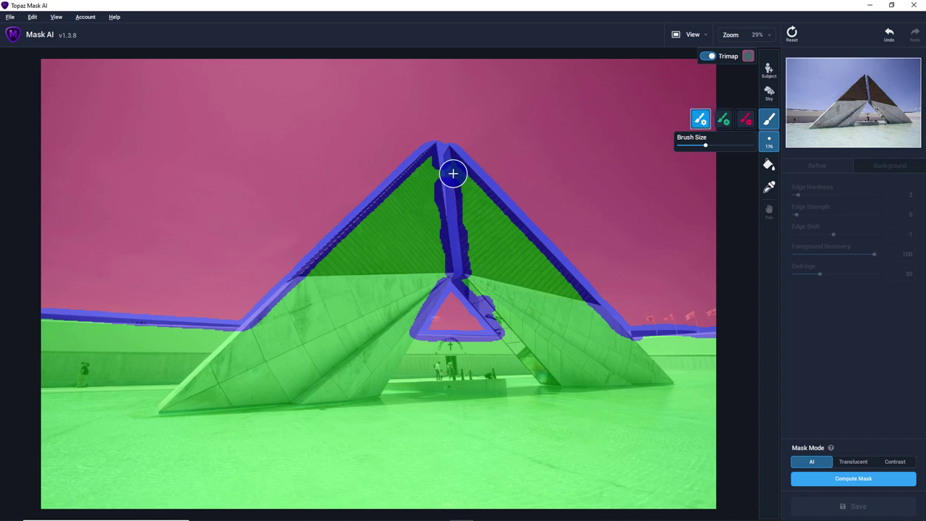
{"action": "left_click_drag", "start_coordinate": [444, 170], "coordinate": [446, 189]}
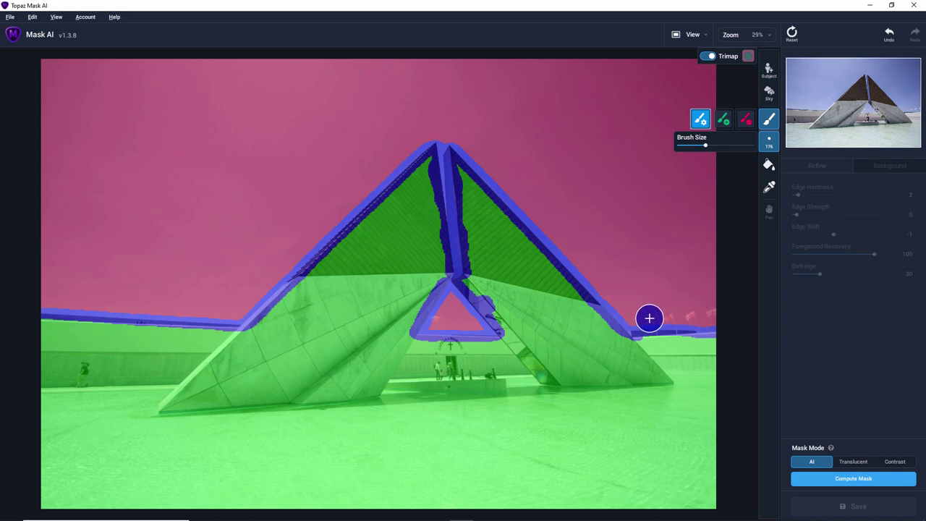
{"action": "left_click_drag", "start_coordinate": [649, 318], "coordinate": [714, 317]}
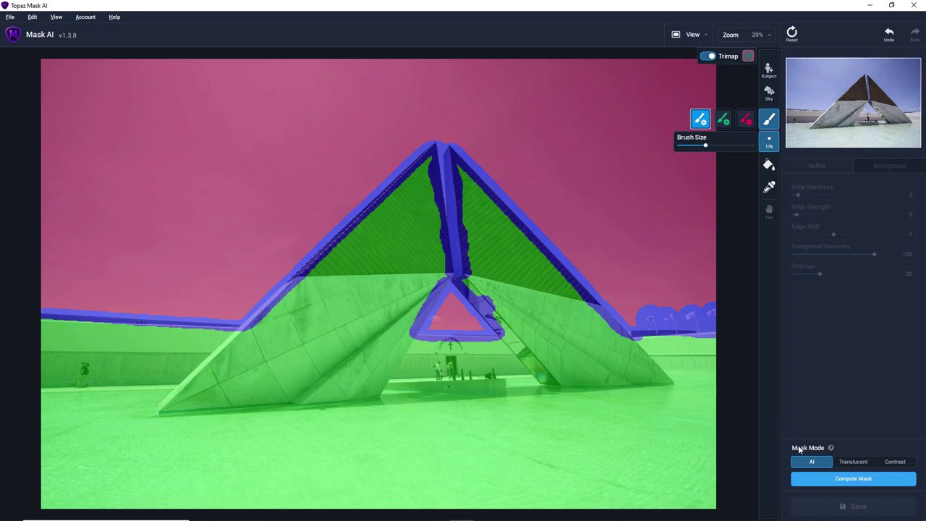
Compute the mask, preview Keep, then show trimap, mask, cutout and sky in four panes.
{"action": "left_click", "coordinate": [845, 481]}
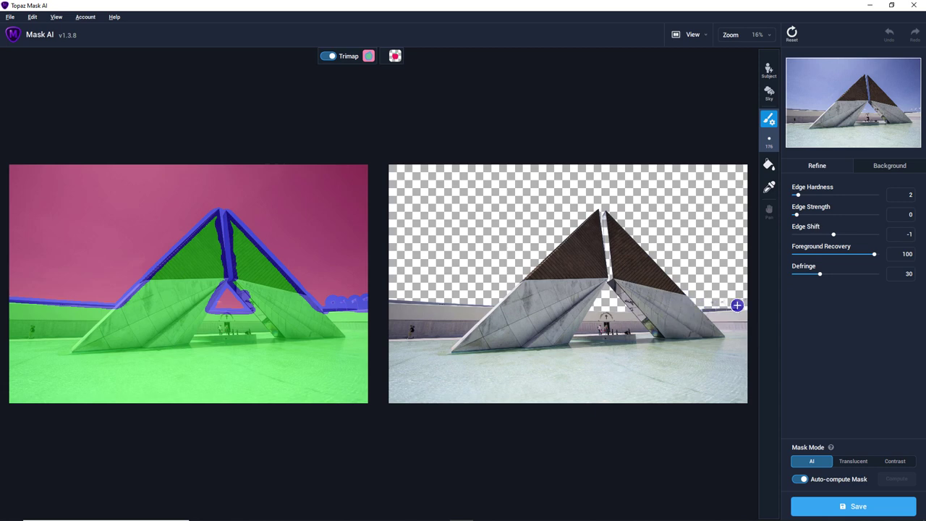
{"action": "left_click", "coordinate": [707, 35]}
{"action": "left_click", "coordinate": [723, 36]}
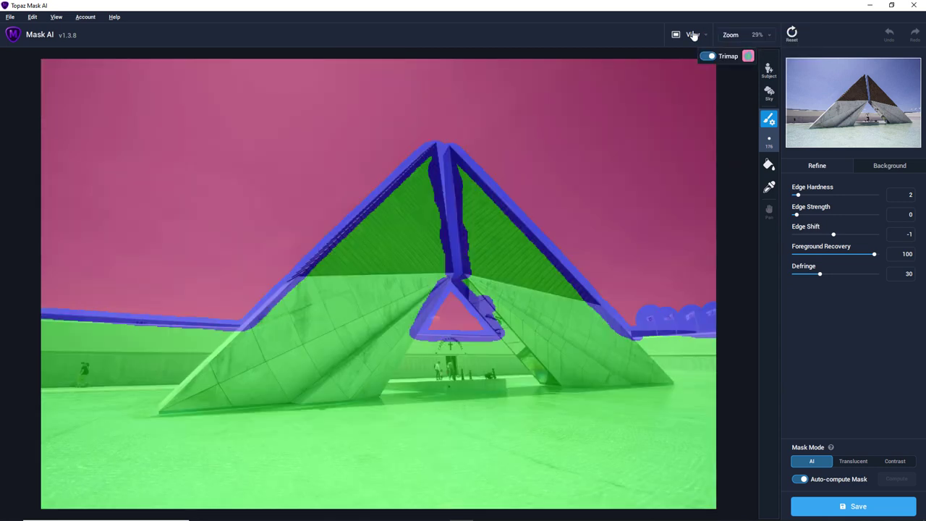
{"action": "left_click", "coordinate": [748, 55]}
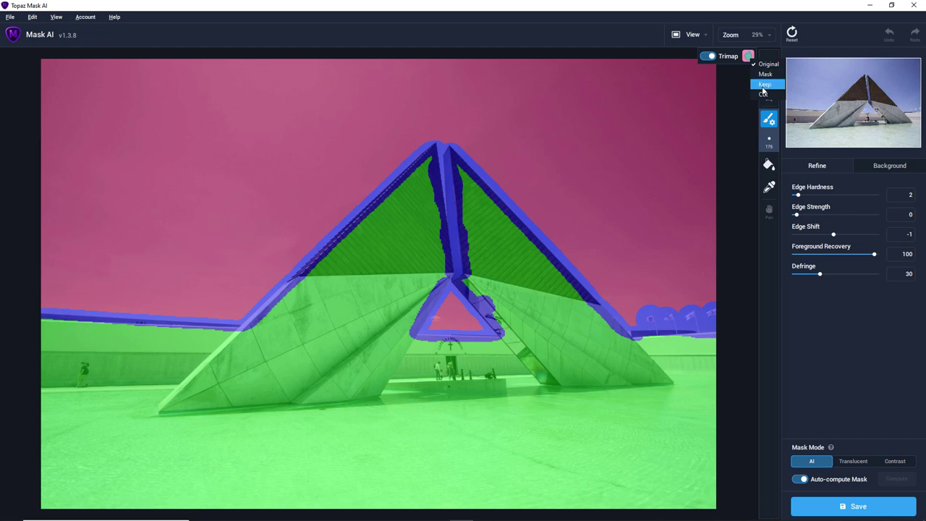
{"action": "left_click", "coordinate": [764, 84]}
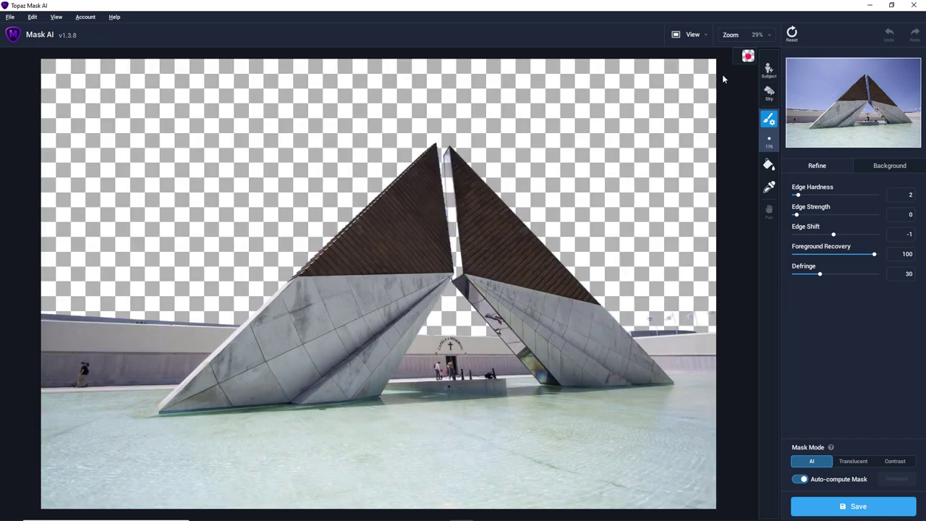
{"action": "left_click", "coordinate": [706, 36]}
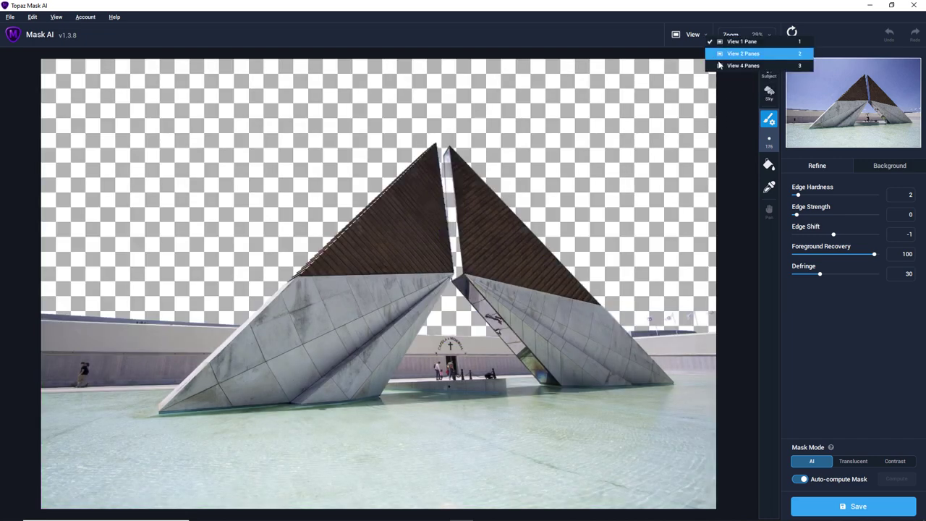
{"action": "left_click", "coordinate": [725, 65]}
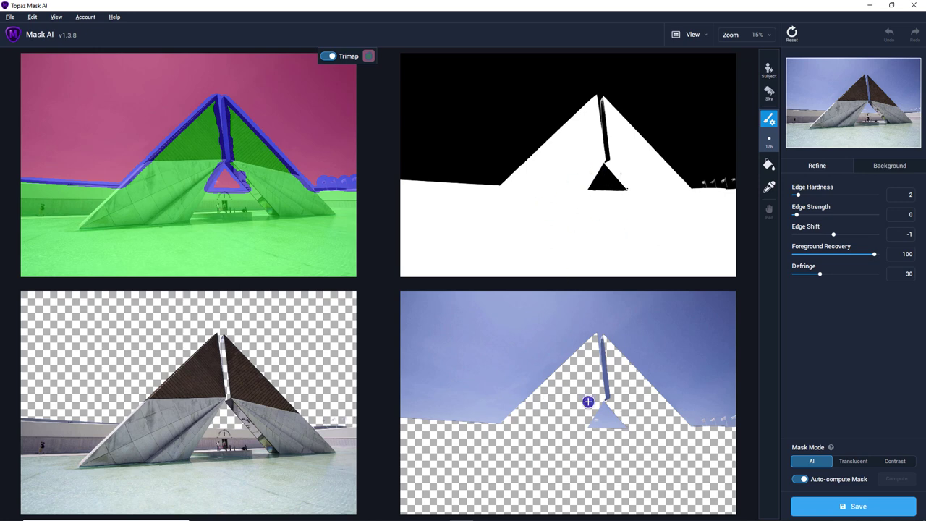
Show the Keep cutout in a single pane and bring up the Background replacement options.
{"action": "left_click", "coordinate": [703, 40]}
{"action": "left_click", "coordinate": [726, 42]}
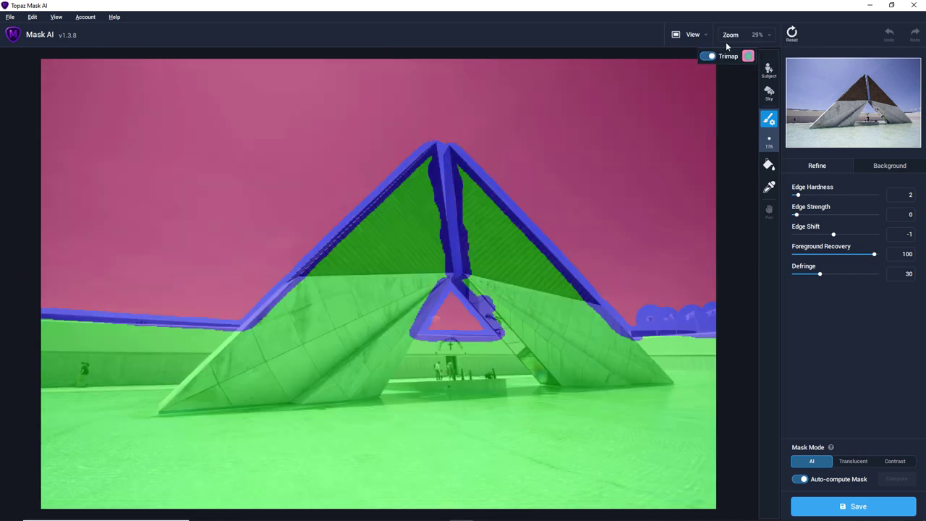
{"action": "left_click", "coordinate": [745, 63]}
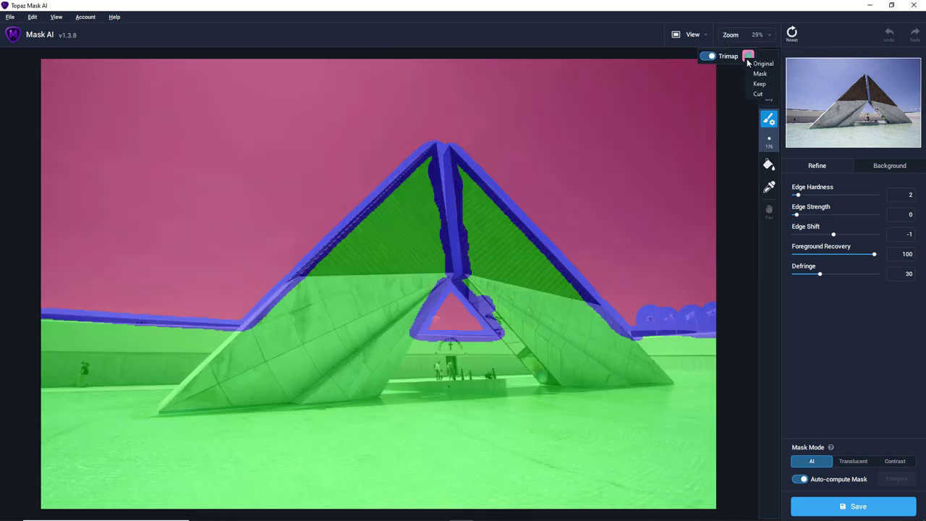
{"action": "left_click", "coordinate": [769, 93]}
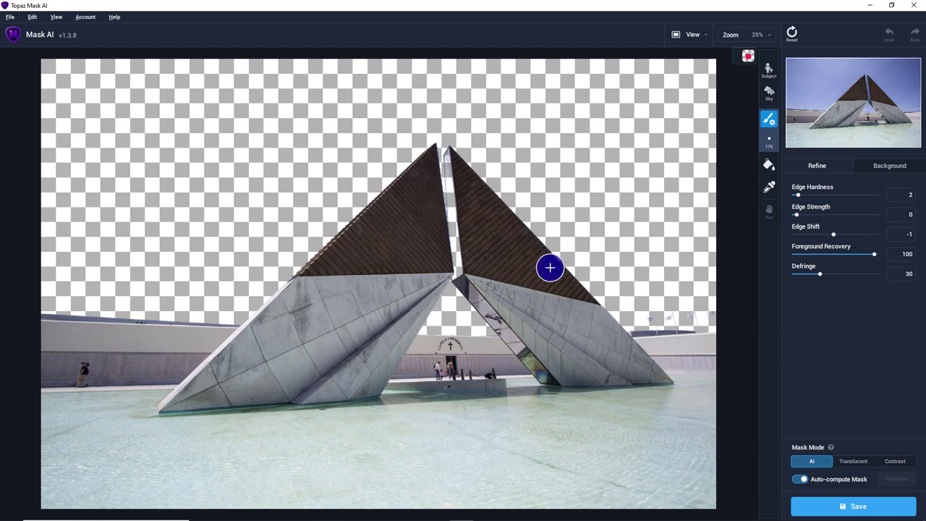
{"action": "left_click", "coordinate": [889, 166]}
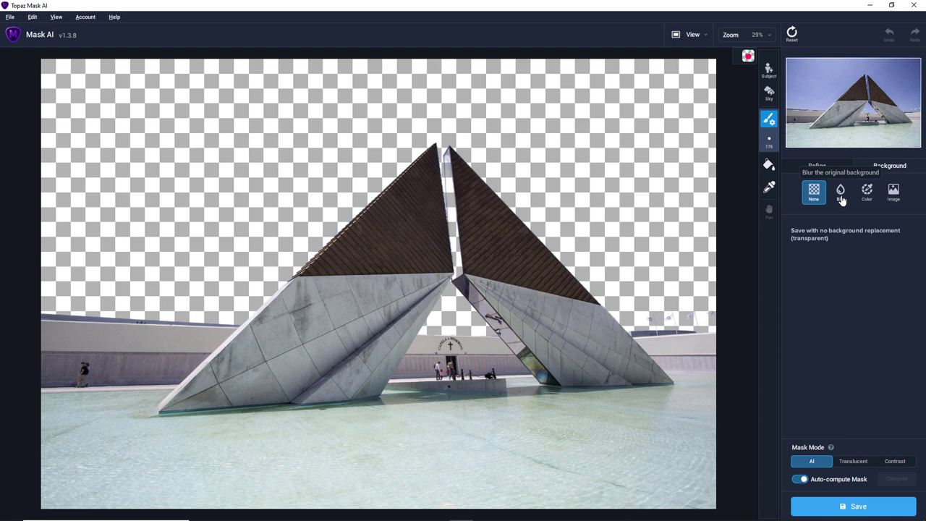
Test a solid green colour as the replacement background.
{"action": "left_click", "coordinate": [866, 193]}
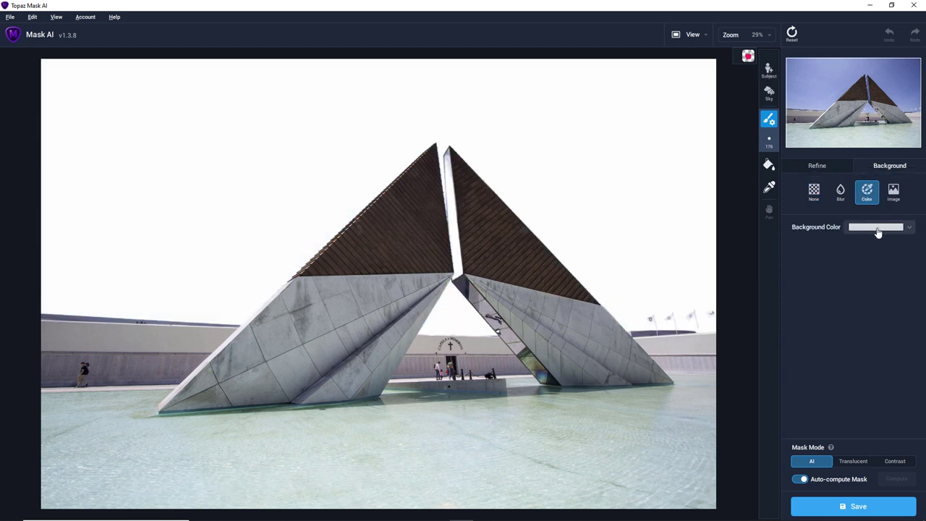
{"action": "left_click", "coordinate": [877, 228]}
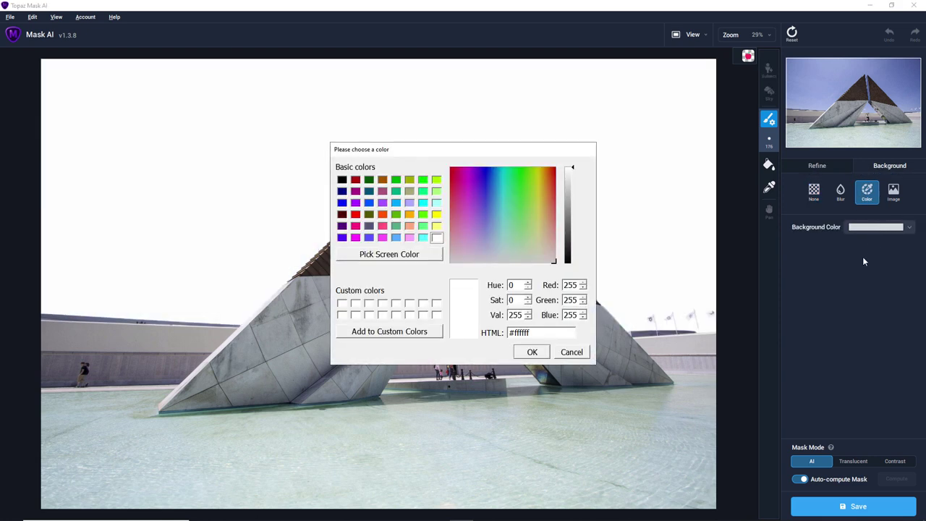
{"action": "left_click", "coordinate": [396, 226]}
{"action": "left_click", "coordinate": [540, 352]}
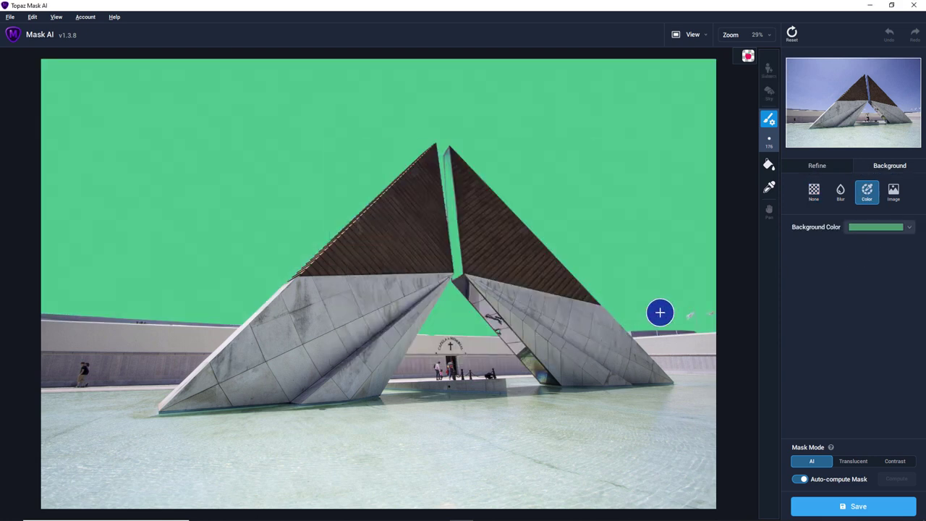
Replace the background with the cloudy Sky.jpg image.
{"action": "left_click", "coordinate": [894, 193]}
{"action": "left_click", "coordinate": [889, 229]}
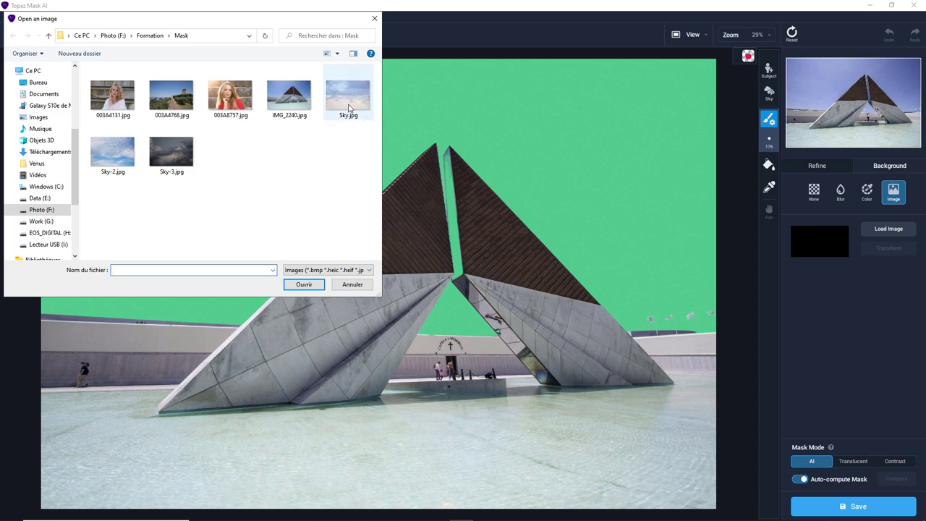
{"action": "left_click", "coordinate": [349, 109]}
{"action": "left_click", "coordinate": [304, 285]}
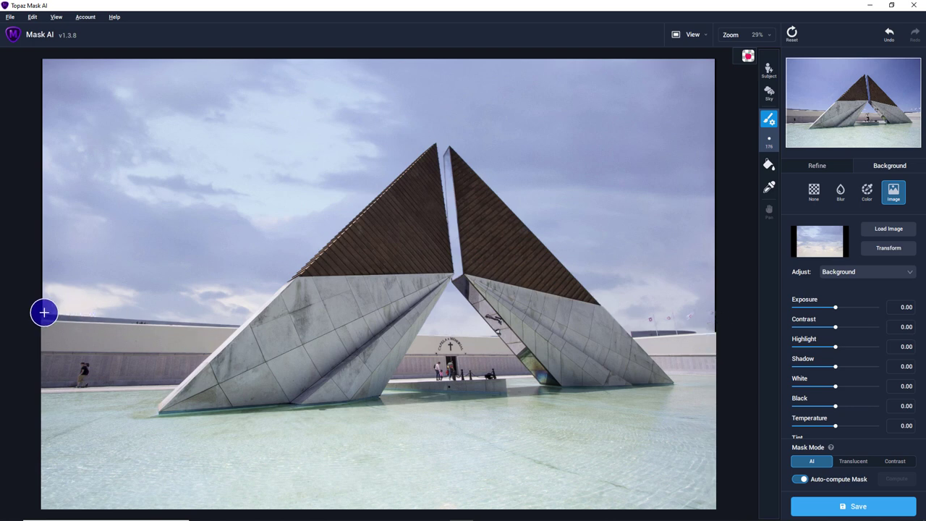
Enlarge the Sky.jpg background with Transform so it extends past the frame edges.
{"action": "left_click", "coordinate": [890, 249]}
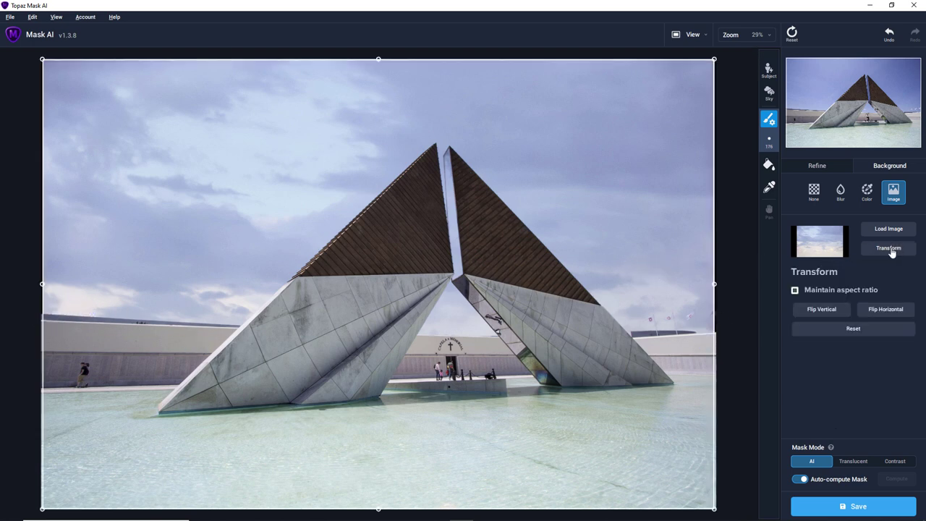
{"action": "left_click_drag", "start_coordinate": [714, 284], "coordinate": [720, 286]}
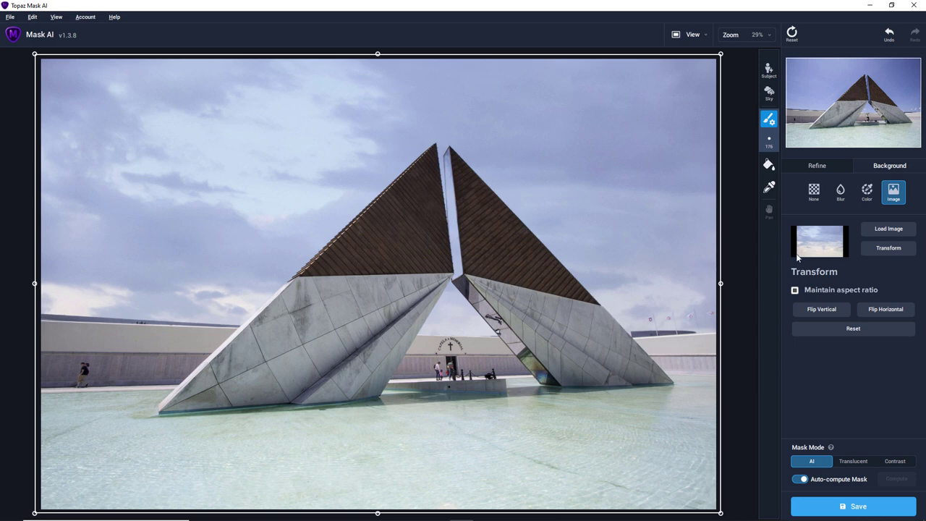
{"action": "left_click", "coordinate": [881, 257]}
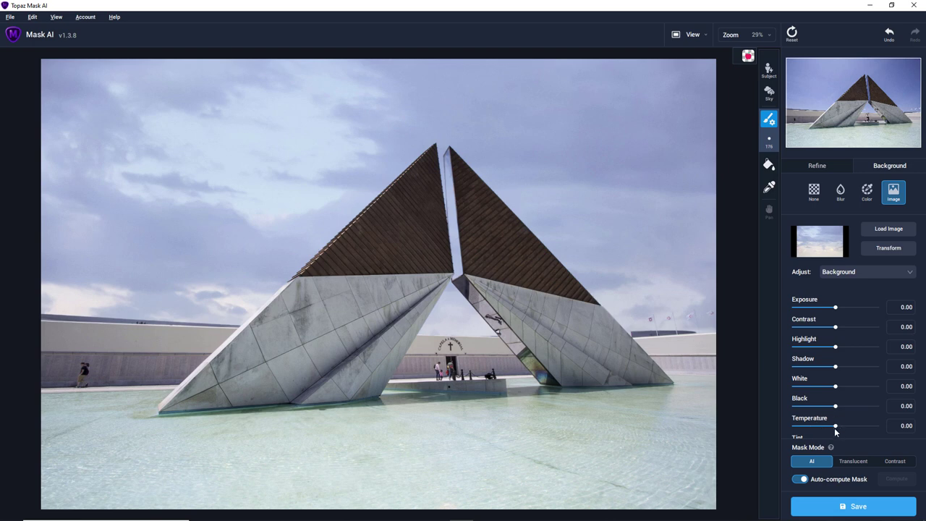
Set background temperature to 0.27 and exposure to -0.29, then bring up the save options.
{"action": "left_click_drag", "start_coordinate": [835, 432], "coordinate": [847, 429]}
{"action": "left_click_drag", "start_coordinate": [835, 307], "coordinate": [824, 306]}
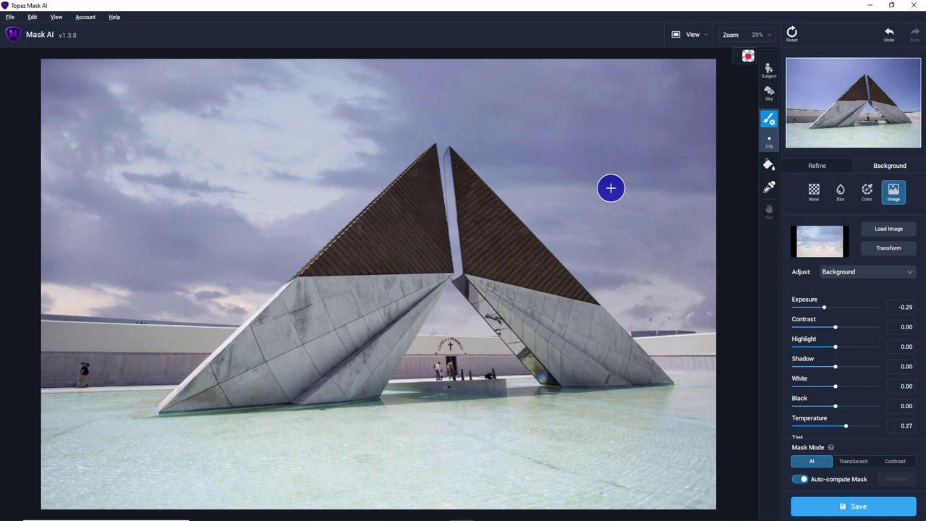
{"action": "left_click", "coordinate": [838, 508]}
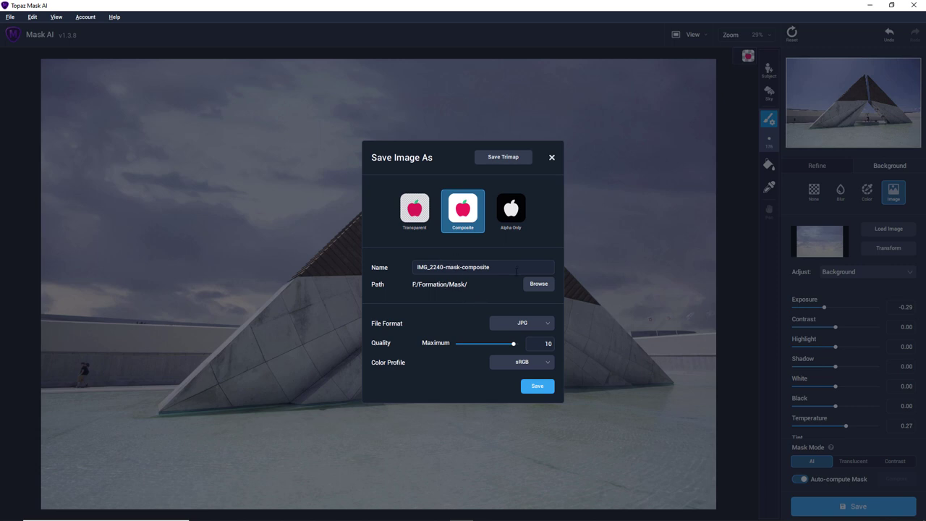
Check the save format stays JPG with sRGB, then close the save dialog without saving.
{"action": "left_click", "coordinate": [547, 325]}
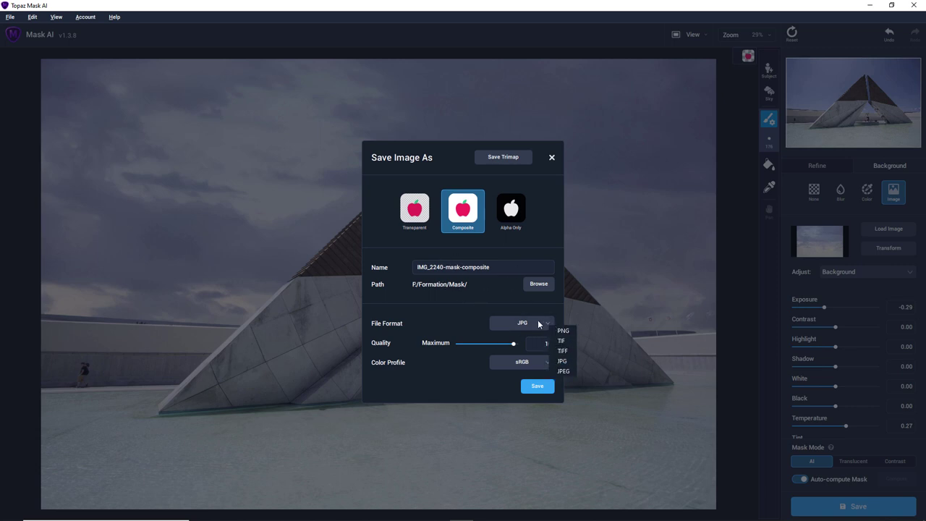
{"action": "left_click", "coordinate": [539, 324]}
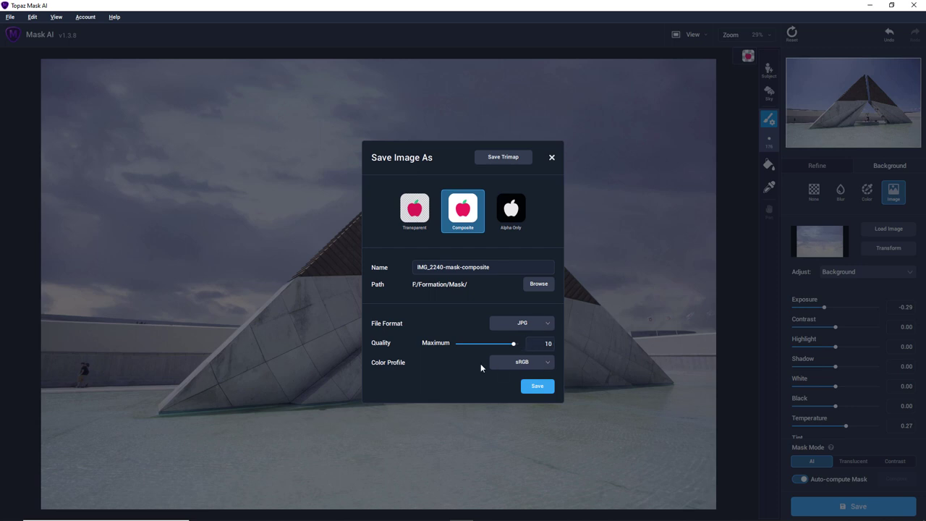
{"action": "left_click", "coordinate": [548, 363]}
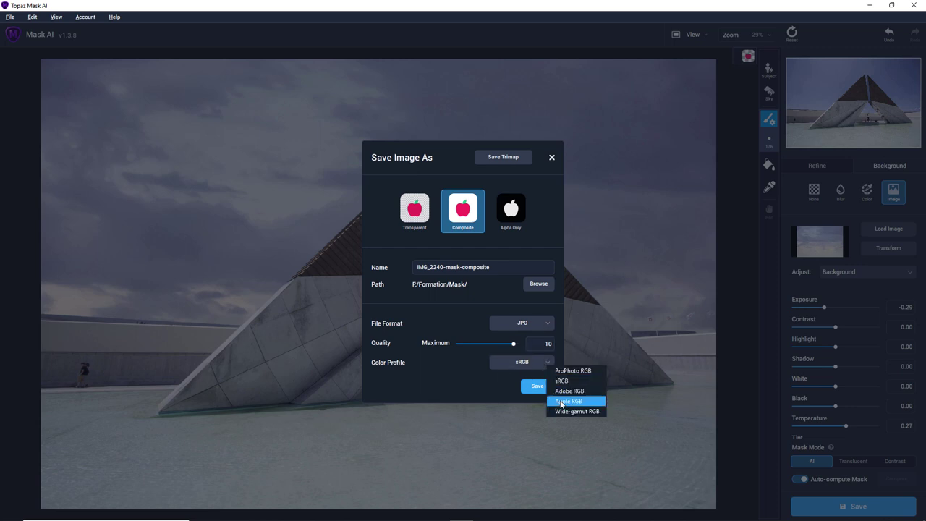
{"action": "left_click", "coordinate": [456, 380]}
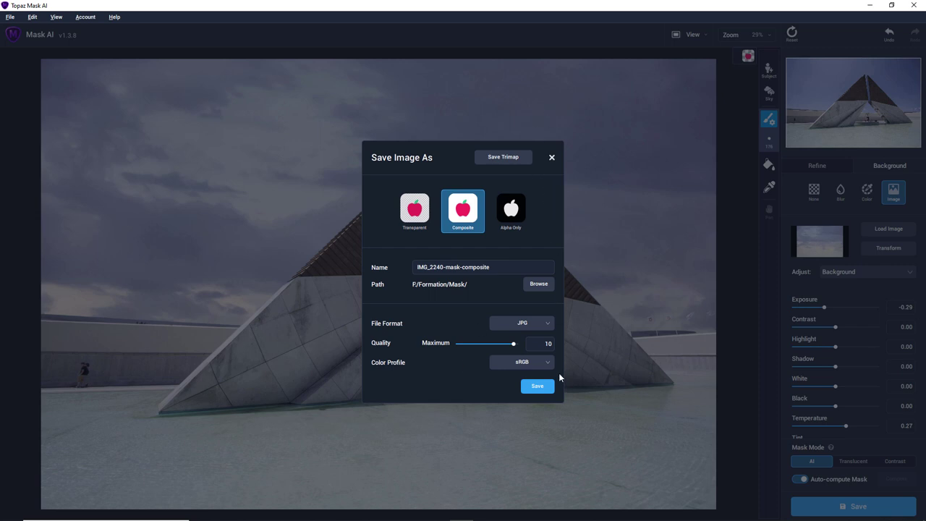
{"action": "left_click", "coordinate": [551, 159]}
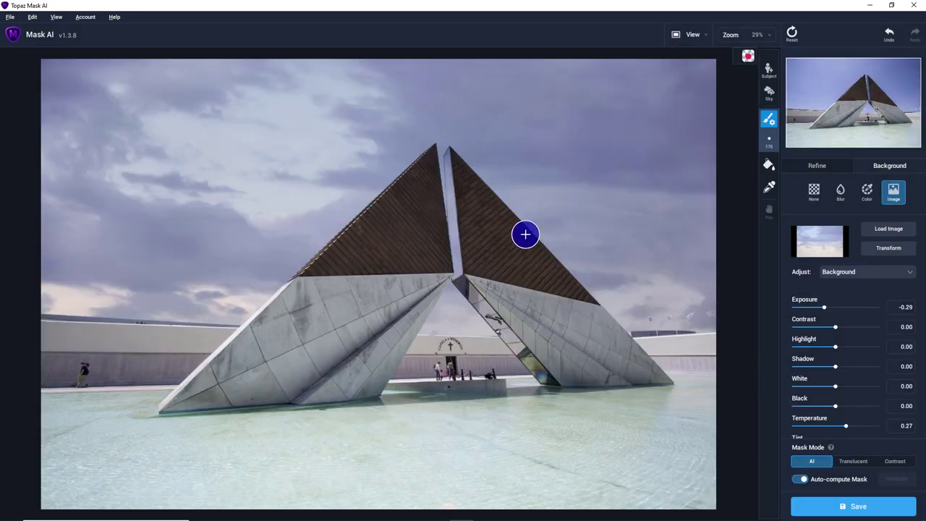
{"action": "left_click", "coordinate": [10, 17]}
Discard the pyramid edits, open the woman's portrait, and auto-detect its subject.
{"action": "left_click", "coordinate": [25, 31]}
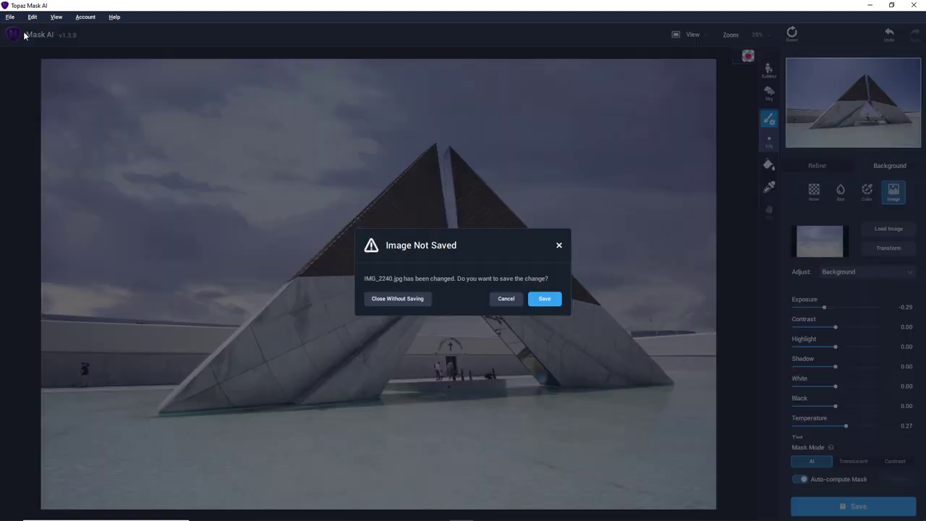
{"action": "left_click", "coordinate": [403, 304]}
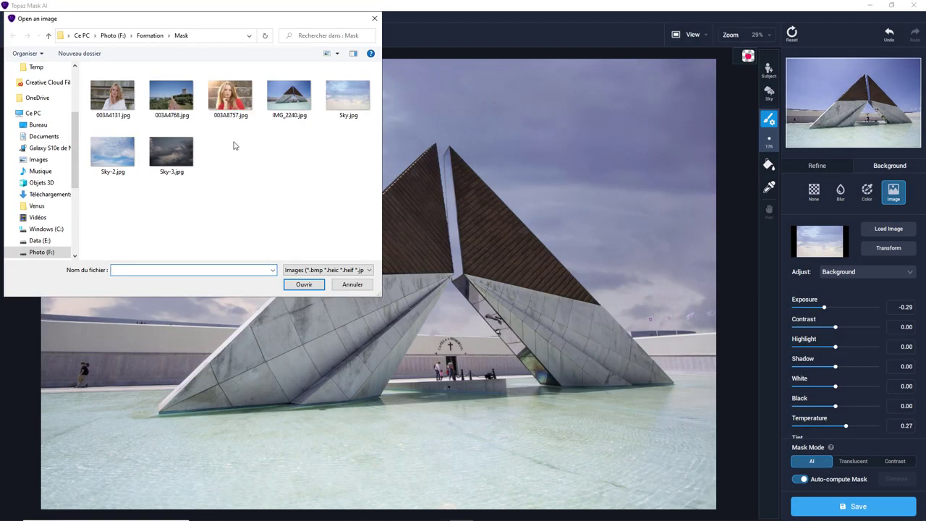
{"action": "double_click", "coordinate": [114, 102]}
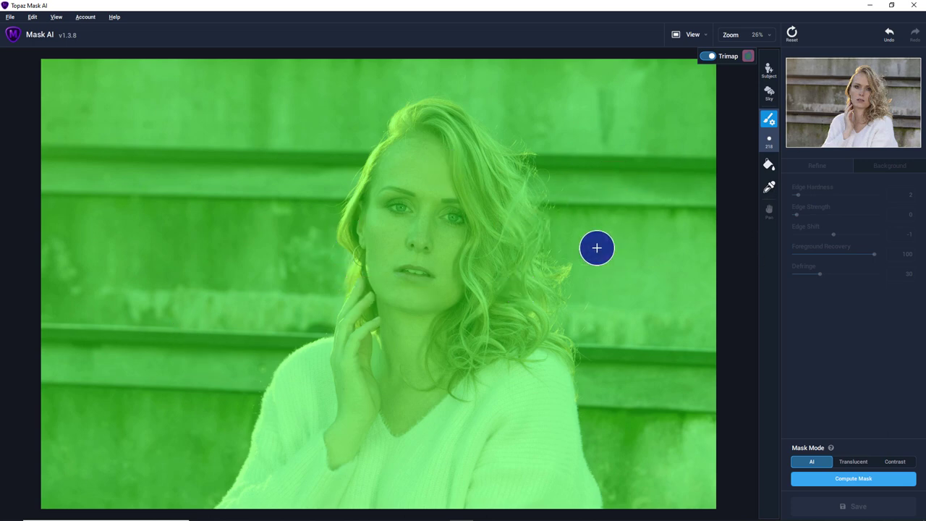
{"action": "left_click", "coordinate": [770, 71]}
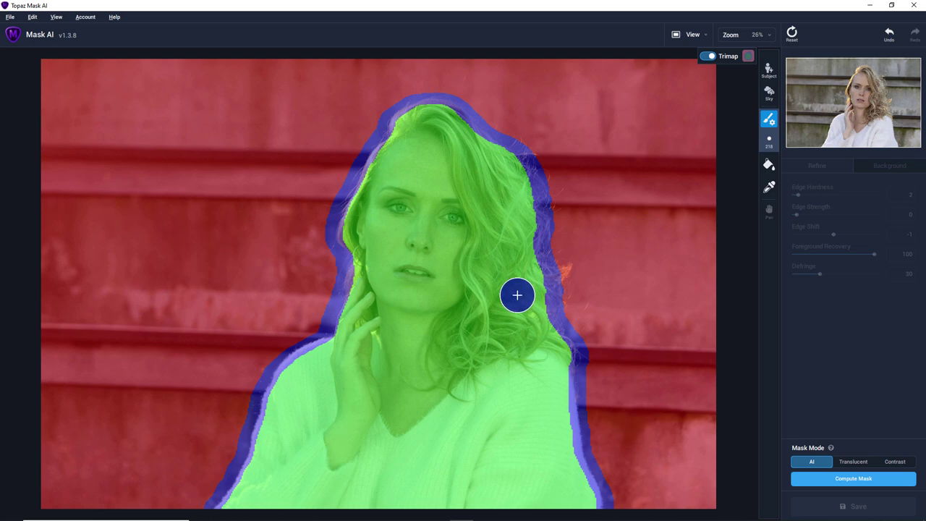
Use the blue MASK brush to widen the uncertain band over the loose hair on the right and crown.
{"action": "left_click", "coordinate": [769, 119]}
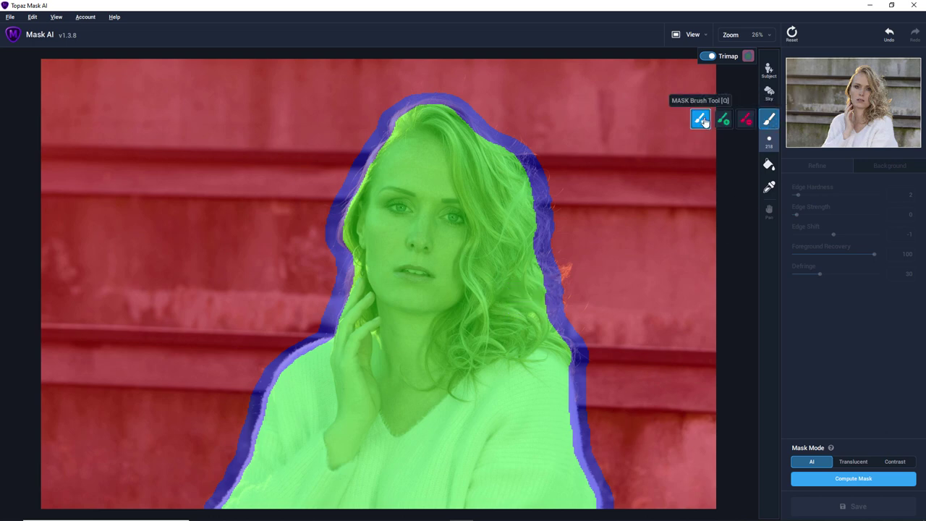
{"action": "left_click", "coordinate": [570, 271]}
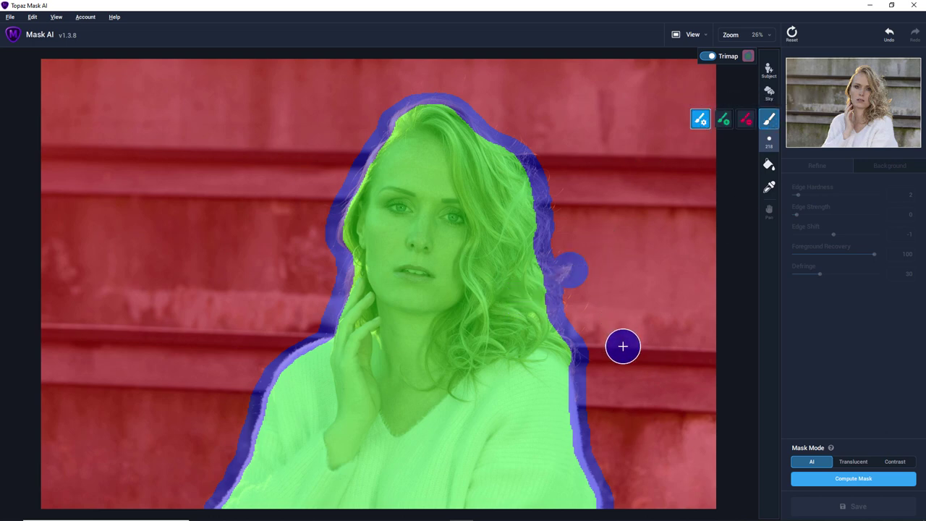
{"action": "left_click_drag", "start_coordinate": [540, 153], "coordinate": [556, 201]}
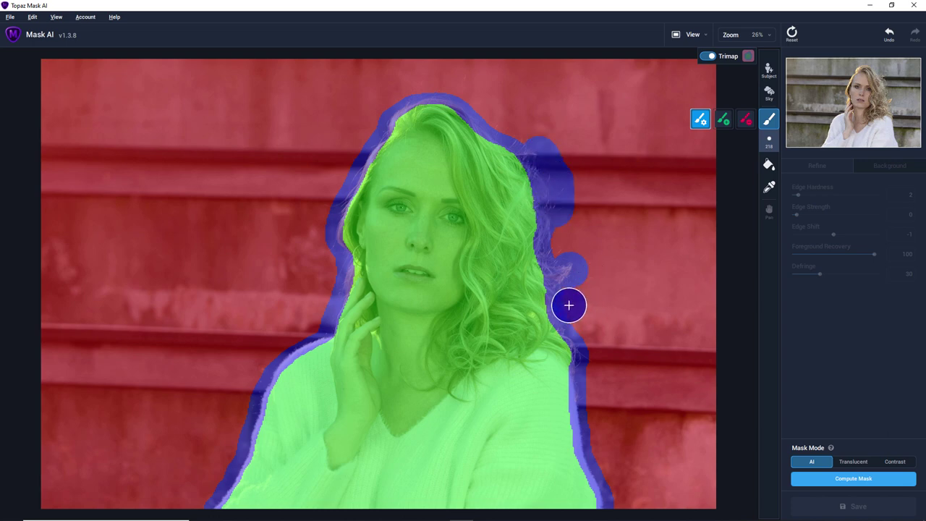
{"action": "left_click_drag", "start_coordinate": [569, 304], "coordinate": [583, 339]}
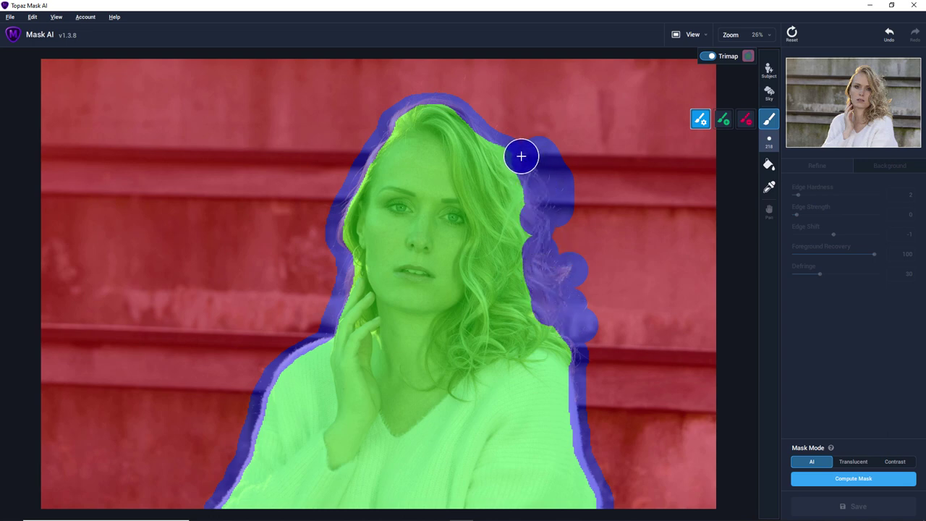
{"action": "left_click_drag", "start_coordinate": [527, 164], "coordinate": [492, 110]}
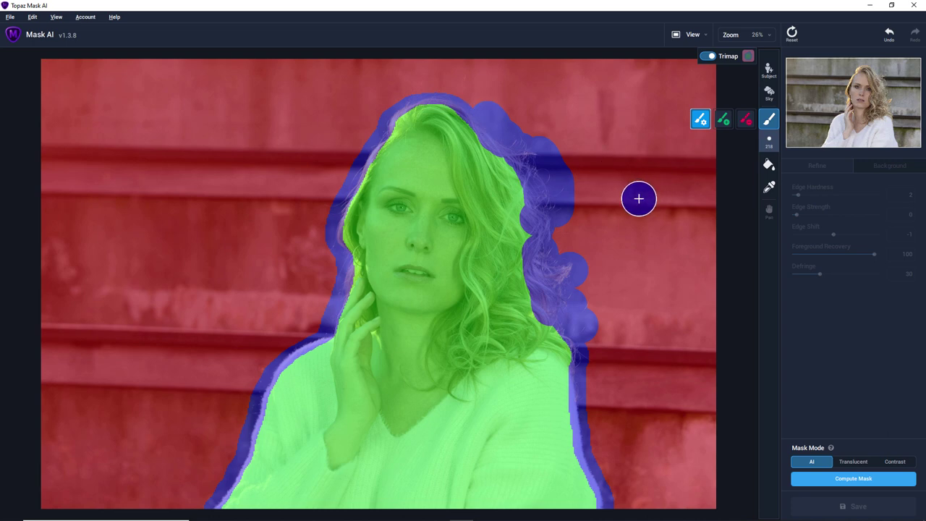
Compute the mask, preview it in a single Keep pane, and put a blurred original background behind her.
{"action": "left_click", "coordinate": [854, 480]}
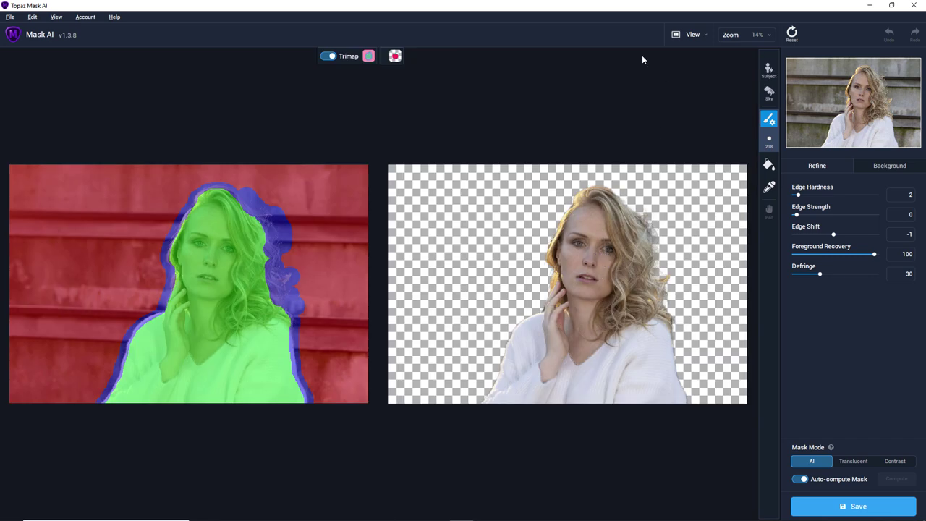
{"action": "left_click", "coordinate": [699, 35]}
{"action": "left_click", "coordinate": [730, 40]}
{"action": "mouse_move", "coordinate": [749, 56]}
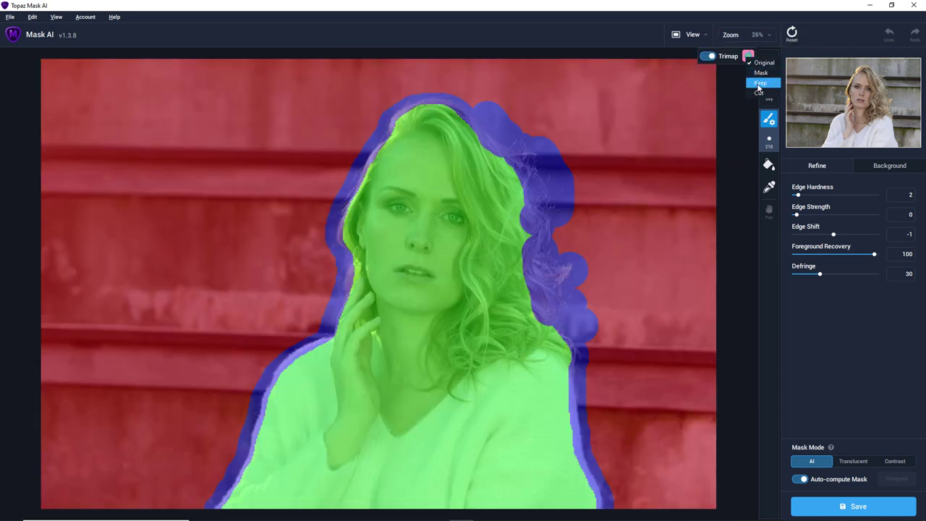
{"action": "left_click", "coordinate": [759, 83]}
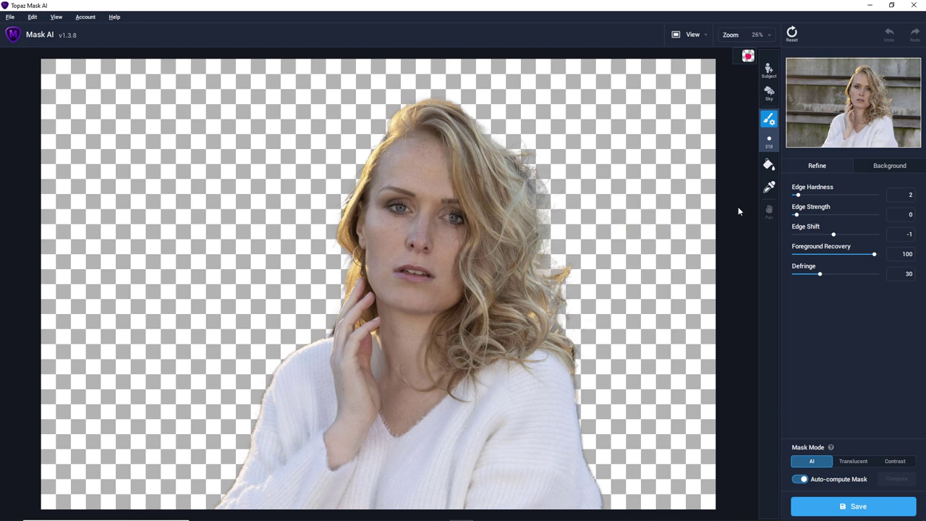
{"action": "left_click", "coordinate": [888, 167]}
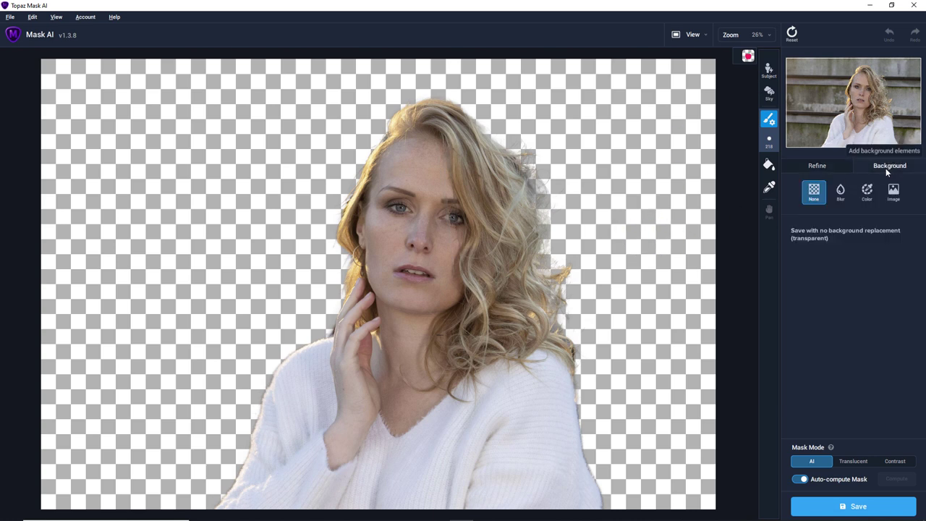
{"action": "left_click", "coordinate": [841, 192]}
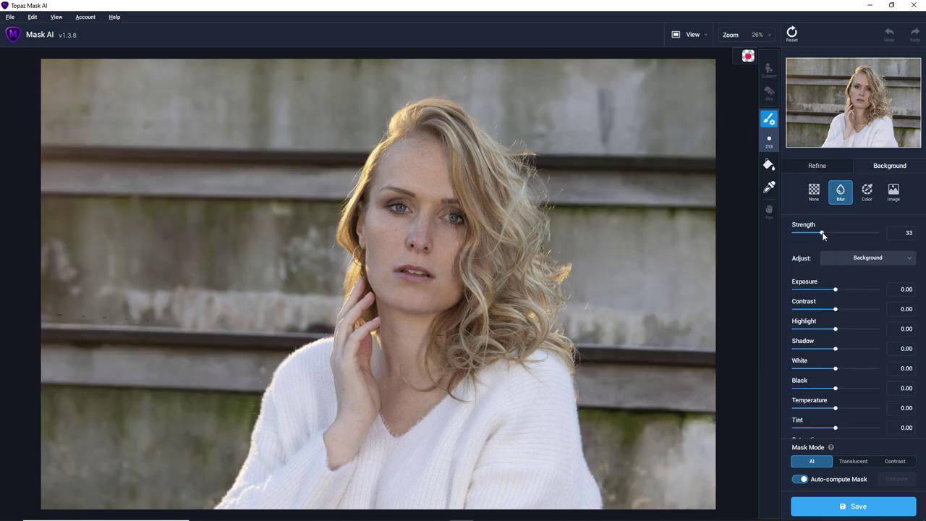
Try different background blur strengths and settle on 24.
{"action": "left_click_drag", "start_coordinate": [822, 232], "coordinate": [796, 232]}
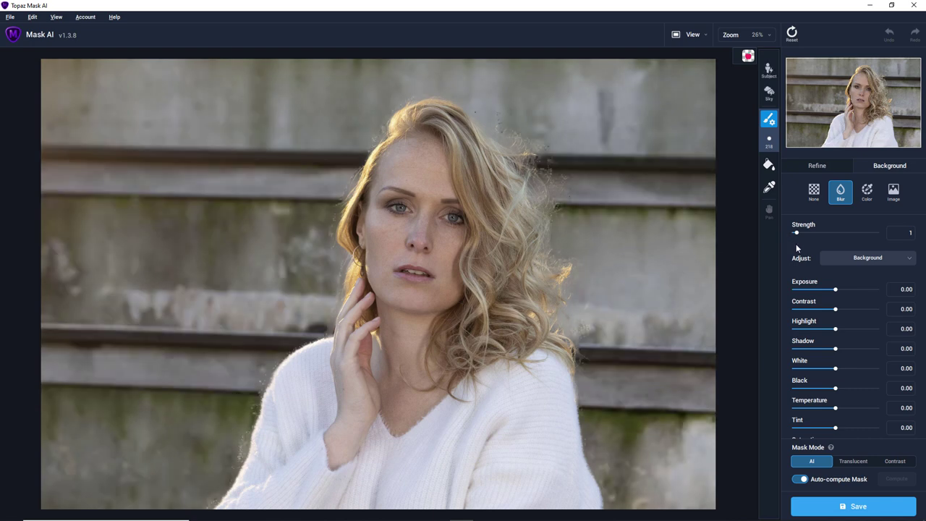
{"action": "left_click_drag", "start_coordinate": [797, 232], "coordinate": [822, 233]}
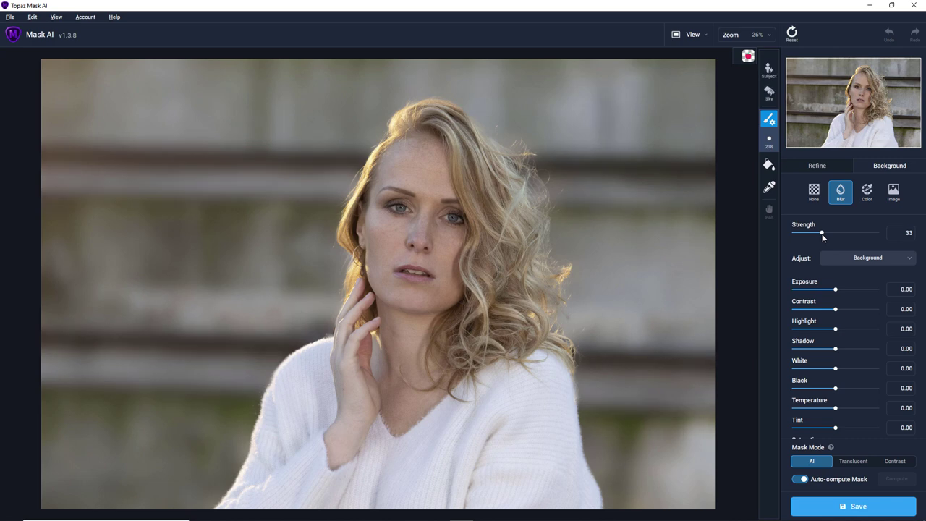
{"action": "left_click_drag", "start_coordinate": [822, 233], "coordinate": [814, 233]}
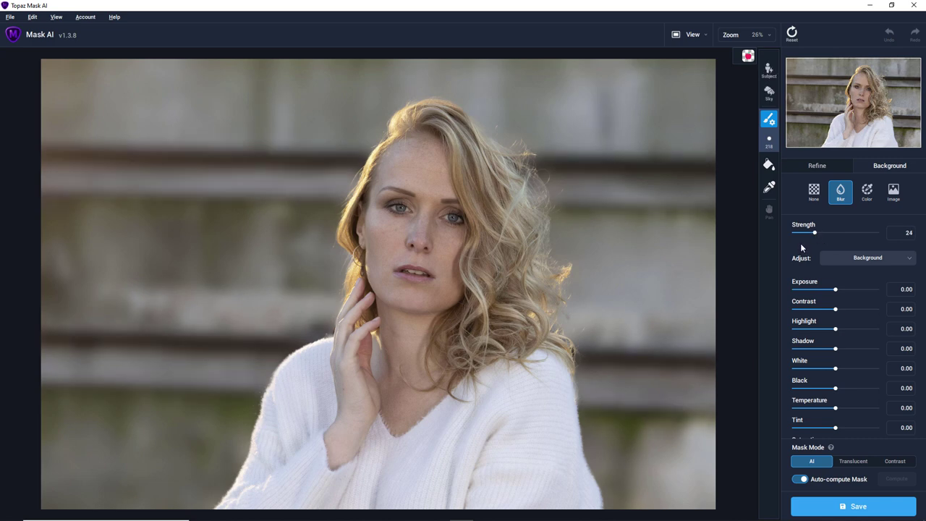
{"action": "left_click", "coordinate": [816, 166]}
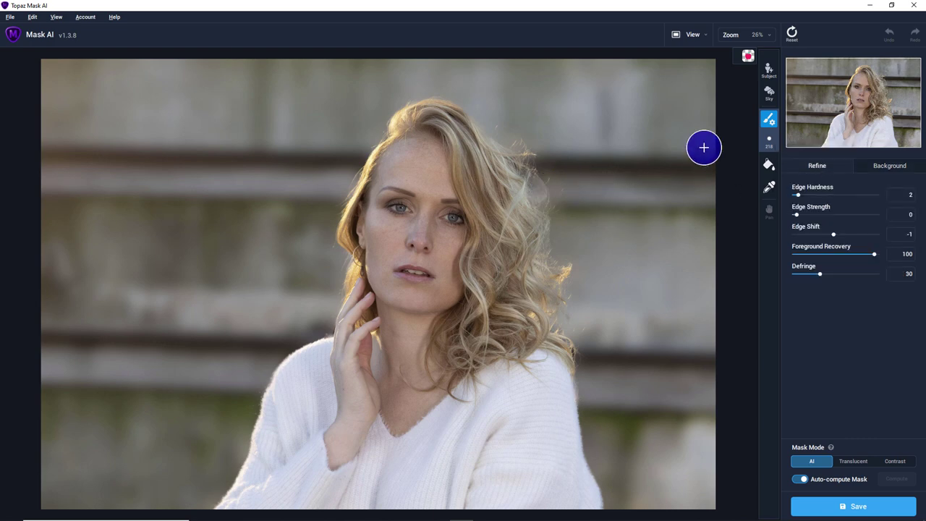
Zoom the portrait to 100% and pan over the face and curls to inspect the mask edges.
{"action": "left_click", "coordinate": [769, 36]}
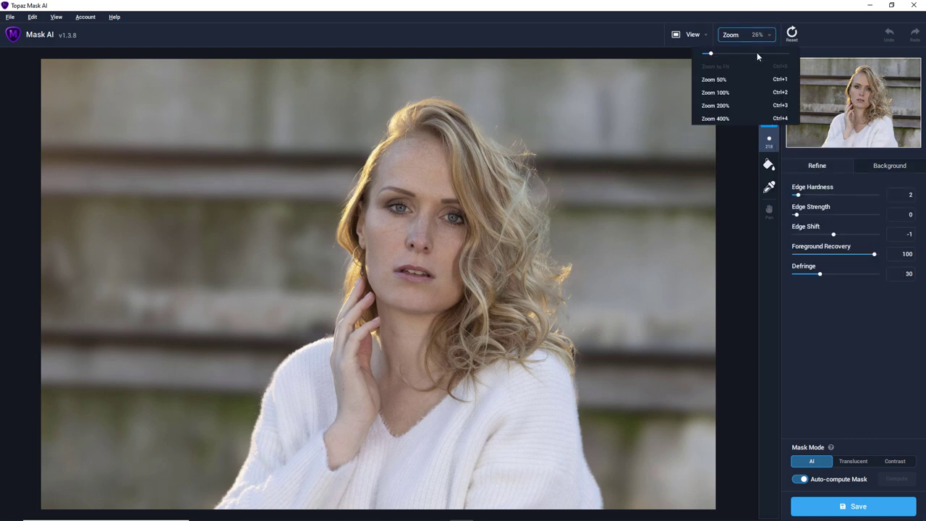
{"action": "left_click", "coordinate": [737, 90]}
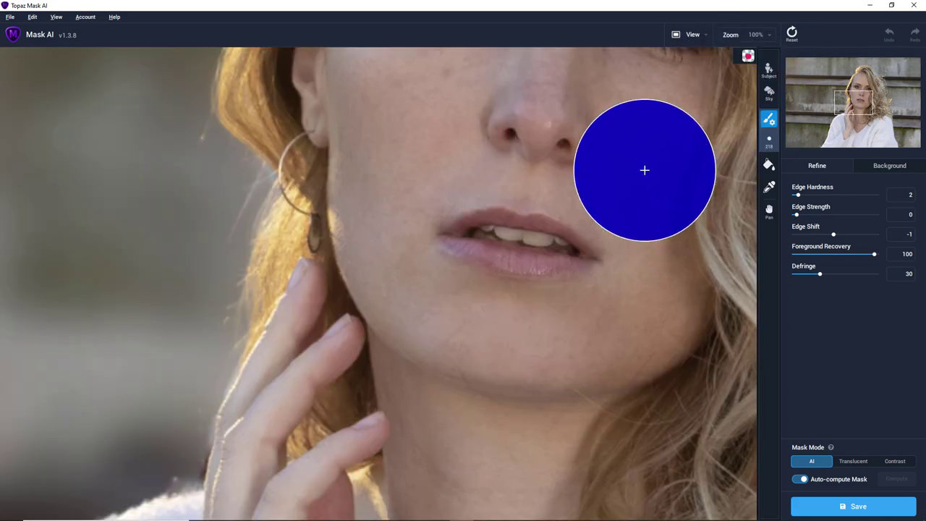
{"action": "key", "text": "h"}
{"action": "left_click_drag", "start_coordinate": [674, 123], "coordinate": [509, 327]}
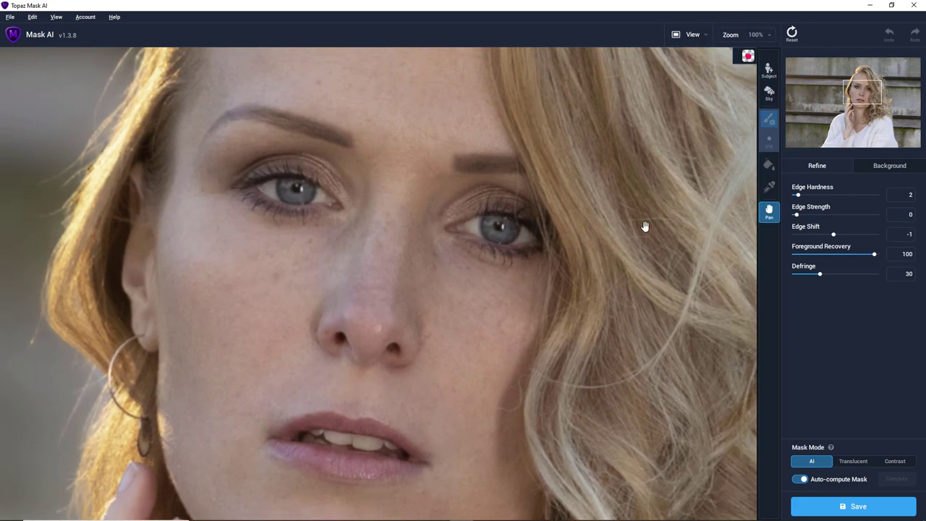
{"action": "left_click_drag", "start_coordinate": [644, 223], "coordinate": [330, 335]}
{"action": "left_click_drag", "start_coordinate": [399, 273], "coordinate": [498, 361]}
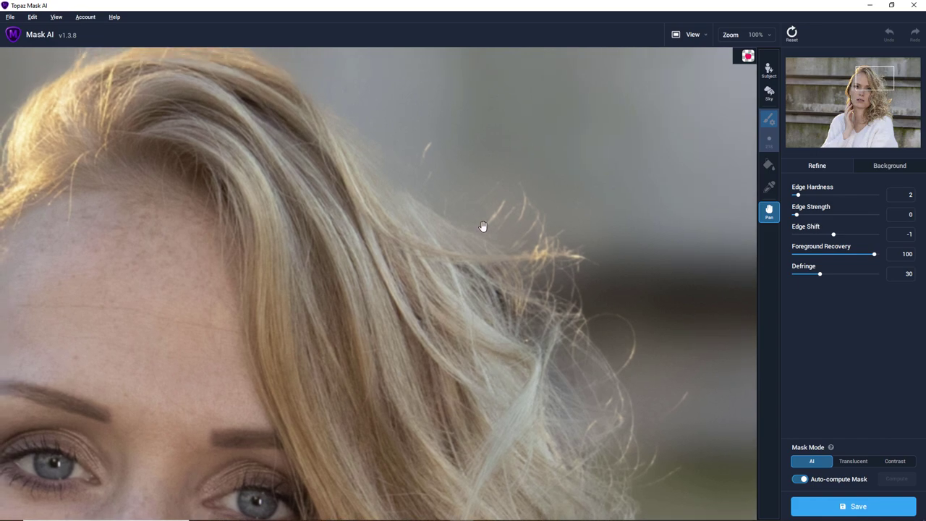
{"action": "left_click_drag", "start_coordinate": [471, 399], "coordinate": [496, 184]}
{"action": "left_click_drag", "start_coordinate": [497, 297], "coordinate": [493, 142]}
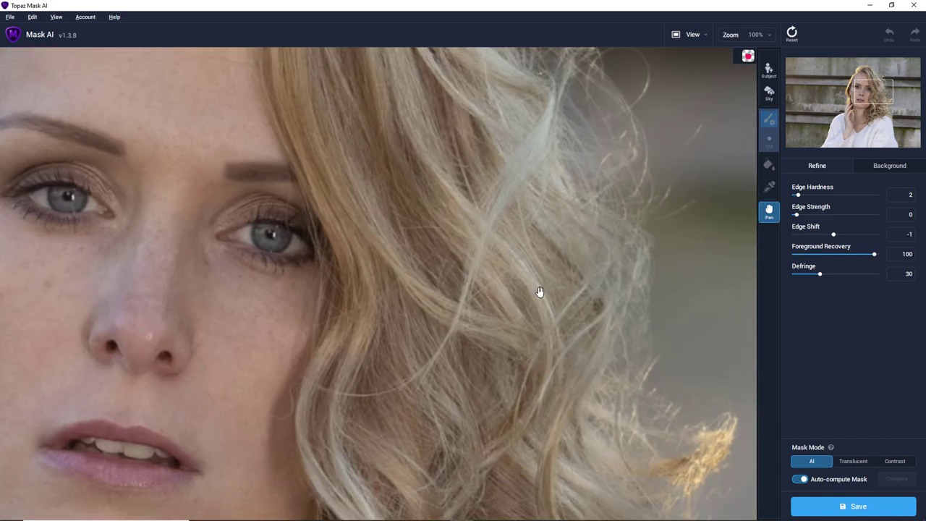
{"action": "left_click_drag", "start_coordinate": [499, 237], "coordinate": [484, 176]}
{"action": "left_click_drag", "start_coordinate": [534, 301], "coordinate": [450, 175]}
{"action": "mouse_move", "coordinate": [475, 319]}
{"action": "left_mouse_down"}
{"action": "mouse_move", "coordinate": [448, 273]}
{"action": "mouse_move", "coordinate": [476, 306]}
{"action": "left_mouse_up"}
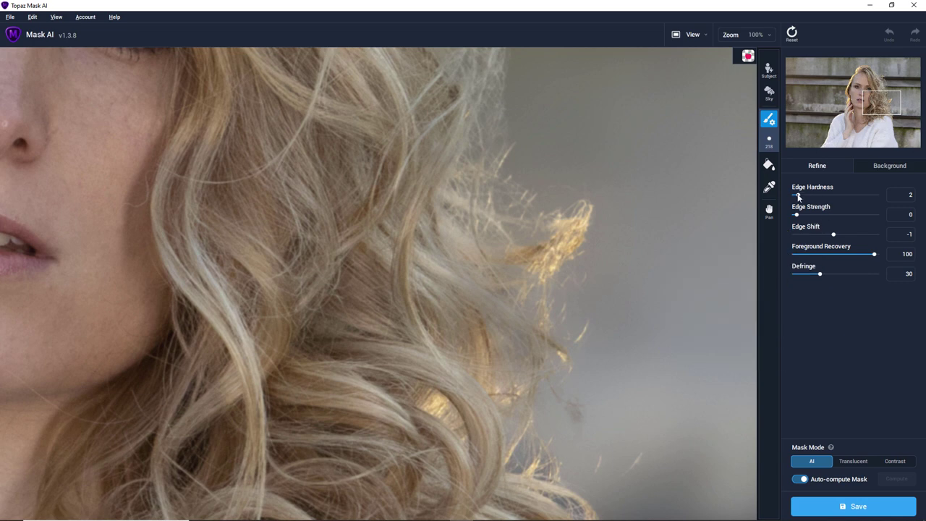
Adjust the mask's Edge Hardness to 12 and Edge Shift to -2.
{"action": "mouse_move", "coordinate": [797, 195]}
{"action": "left_mouse_down"}
{"action": "mouse_move", "coordinate": [828, 194]}
{"action": "mouse_move", "coordinate": [788, 194]}
{"action": "mouse_move", "coordinate": [840, 201]}
{"action": "mouse_move", "coordinate": [796, 197]}
{"action": "mouse_move", "coordinate": [856, 215]}
{"action": "mouse_move", "coordinate": [798, 215]}
{"action": "left_mouse_up"}
{"action": "mouse_move", "coordinate": [798, 200]}
{"action": "left_mouse_down"}
{"action": "mouse_move", "coordinate": [816, 203]}
{"action": "mouse_move", "coordinate": [806, 202]}
{"action": "left_mouse_up"}
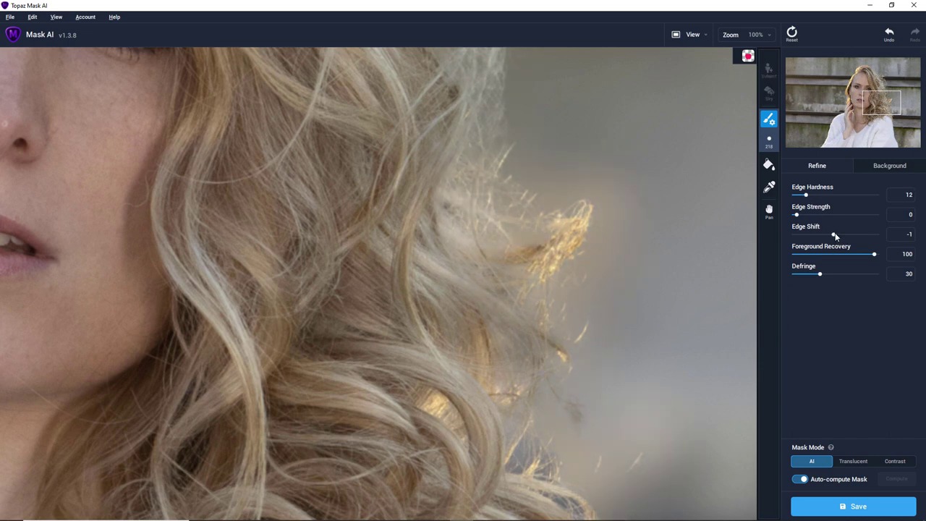
{"action": "left_click_drag", "start_coordinate": [833, 235], "coordinate": [796, 236]}
{"action": "mouse_move", "coordinate": [797, 236]}
{"action": "left_mouse_down"}
{"action": "mouse_move", "coordinate": [849, 235]}
{"action": "mouse_move", "coordinate": [832, 243]}
{"action": "left_mouse_up"}
Compare hair-edge settings, ending with Foreground Recovery at 56 and Defringe at 2, then fit the photo.
{"action": "left_click_drag", "start_coordinate": [875, 254], "coordinate": [781, 267]}
{"action": "mouse_move", "coordinate": [795, 266]}
{"action": "left_mouse_down"}
{"action": "mouse_move", "coordinate": [847, 264]}
{"action": "mouse_move", "coordinate": [818, 259]}
{"action": "left_mouse_up"}
{"action": "left_click_drag", "start_coordinate": [835, 257], "coordinate": [793, 264]}
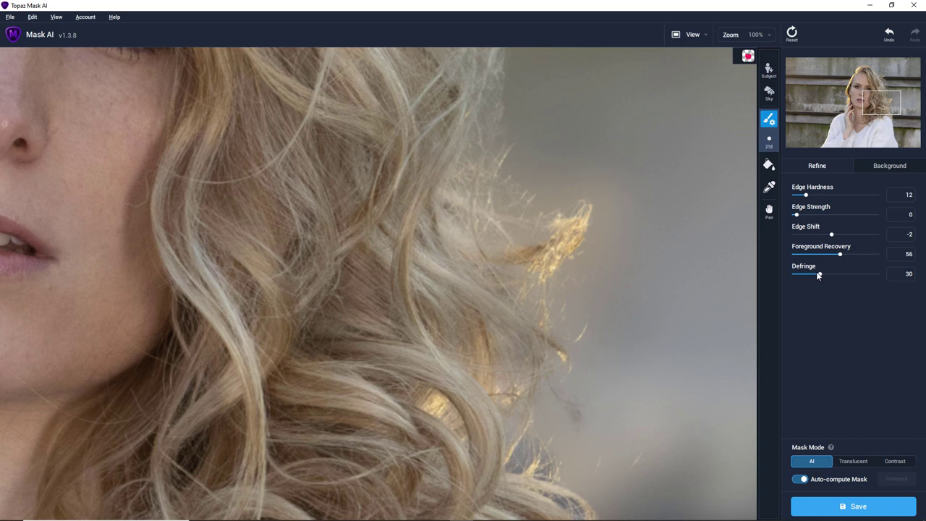
{"action": "mouse_move", "coordinate": [820, 275]}
{"action": "left_mouse_down"}
{"action": "mouse_move", "coordinate": [873, 278]}
{"action": "mouse_move", "coordinate": [799, 279]}
{"action": "left_mouse_up"}
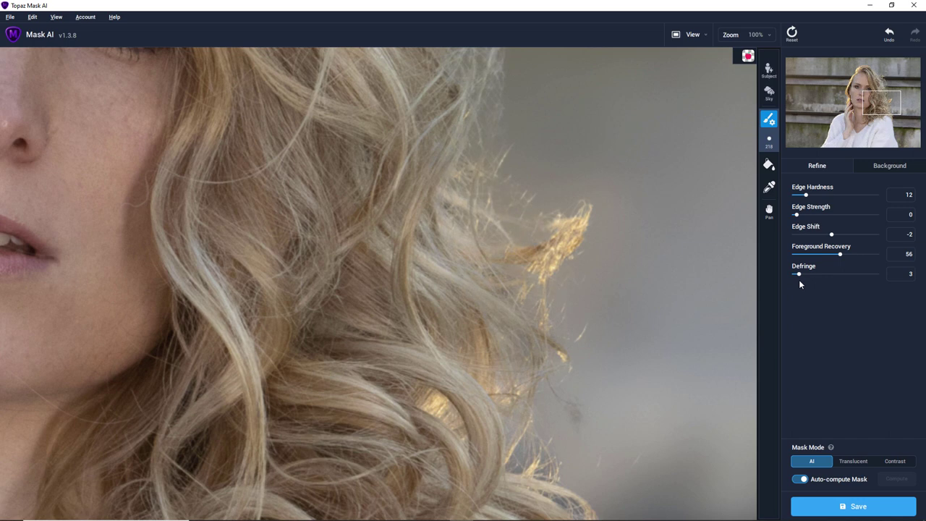
{"action": "left_click_drag", "start_coordinate": [799, 280], "coordinate": [798, 279]}
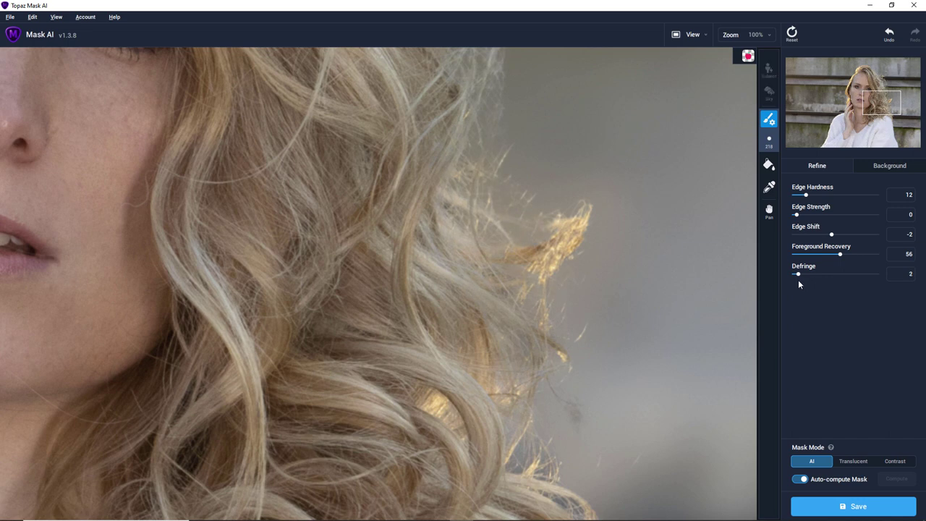
{"action": "left_click", "coordinate": [770, 38]}
Set the background blur strength to 18 and the background exposure to -0.04.
{"action": "left_click", "coordinate": [725, 67]}
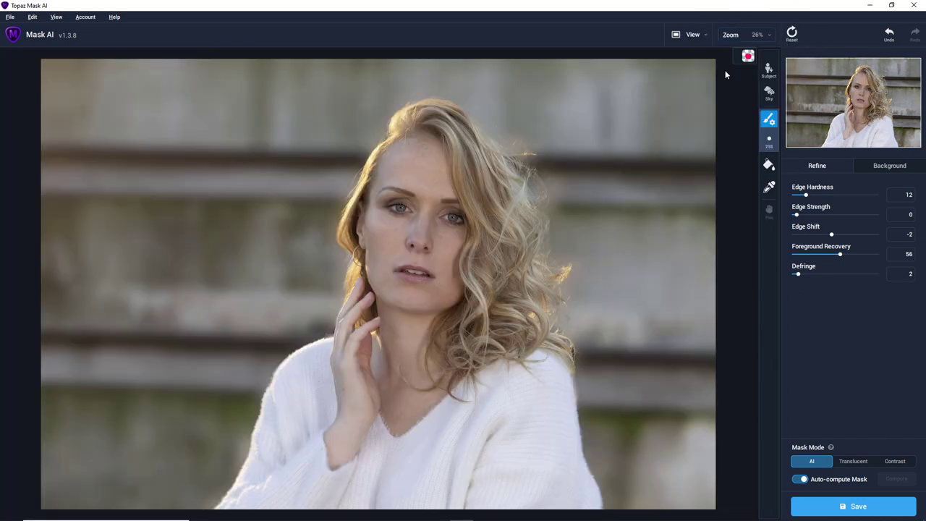
{"action": "left_click", "coordinate": [890, 166]}
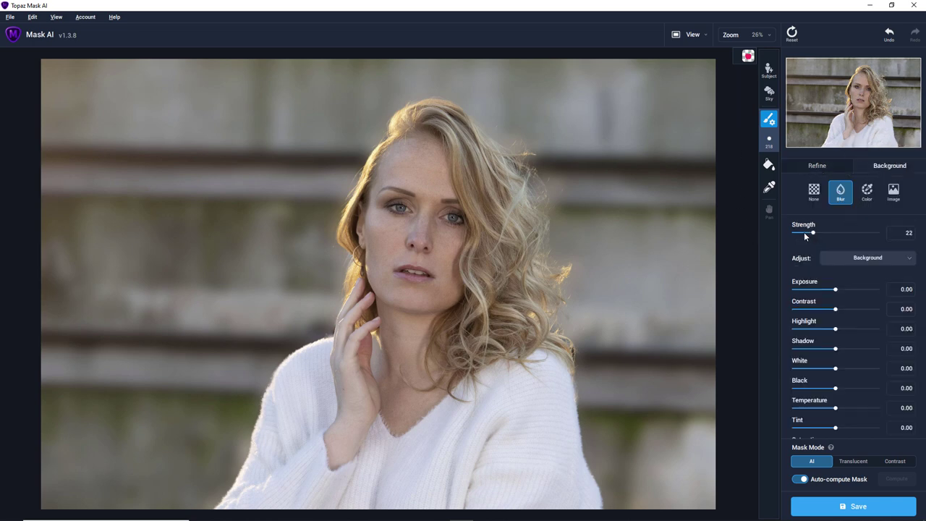
{"action": "mouse_move", "coordinate": [804, 235]}
{"action": "left_mouse_down"}
{"action": "mouse_move", "coordinate": [793, 233]}
{"action": "mouse_move", "coordinate": [803, 234]}
{"action": "left_mouse_up"}
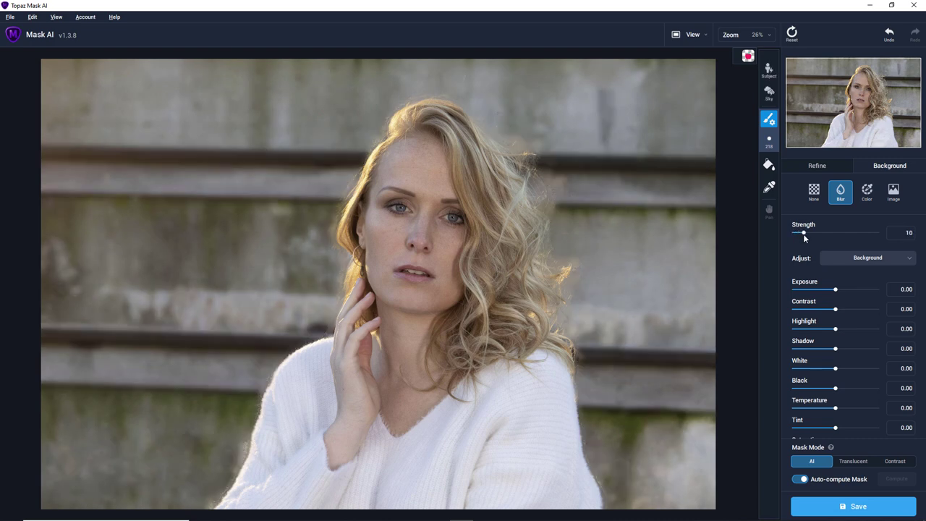
{"action": "left_click_drag", "start_coordinate": [806, 235], "coordinate": [809, 234]}
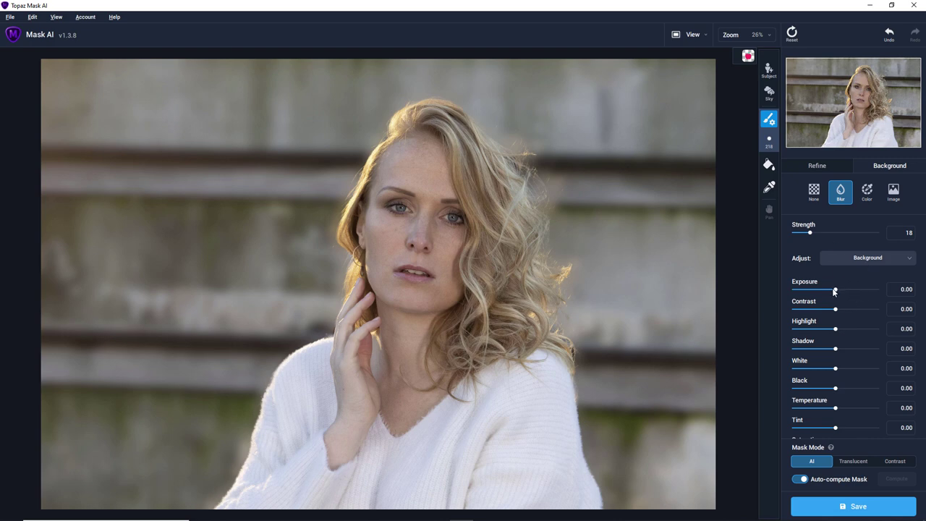
{"action": "mouse_move", "coordinate": [835, 289]}
{"action": "left_mouse_down"}
{"action": "mouse_move", "coordinate": [812, 290]}
{"action": "mouse_move", "coordinate": [830, 290]}
{"action": "left_mouse_up"}
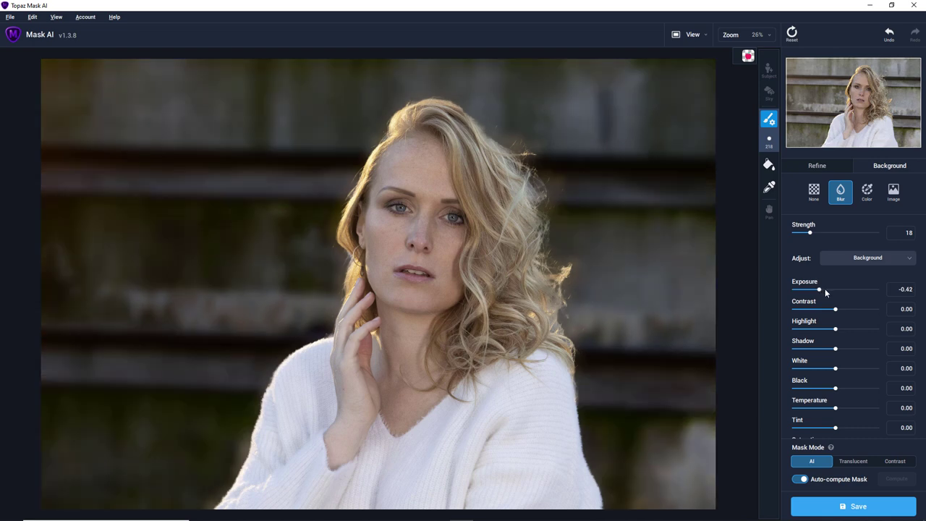
{"action": "left_click_drag", "start_coordinate": [829, 292], "coordinate": [835, 292]}
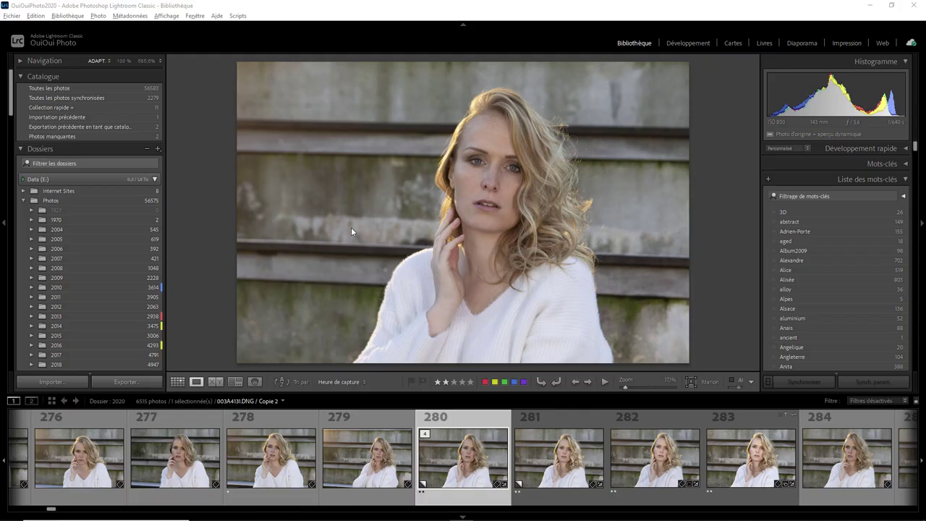
Open Lightroom's Préférences on the Edition externe tab.
{"action": "left_click", "coordinate": [35, 15]}
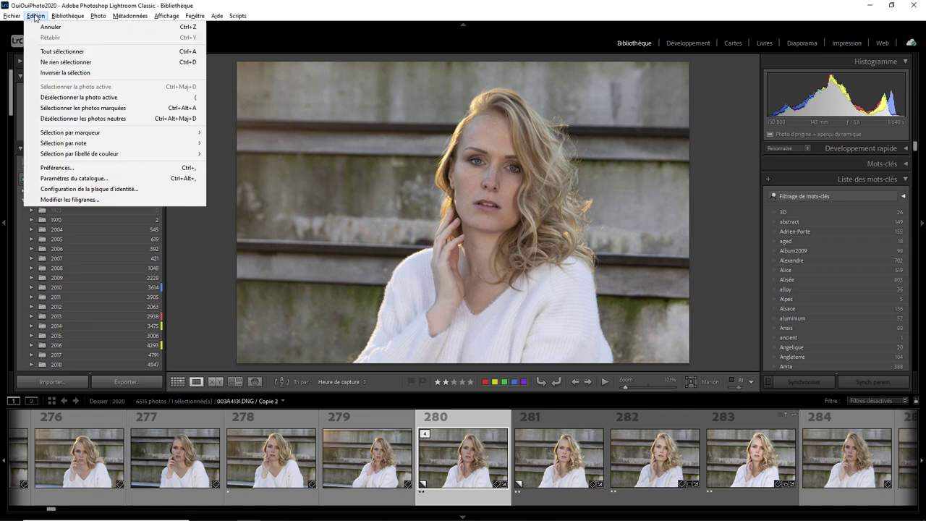
{"action": "left_click", "coordinate": [76, 169]}
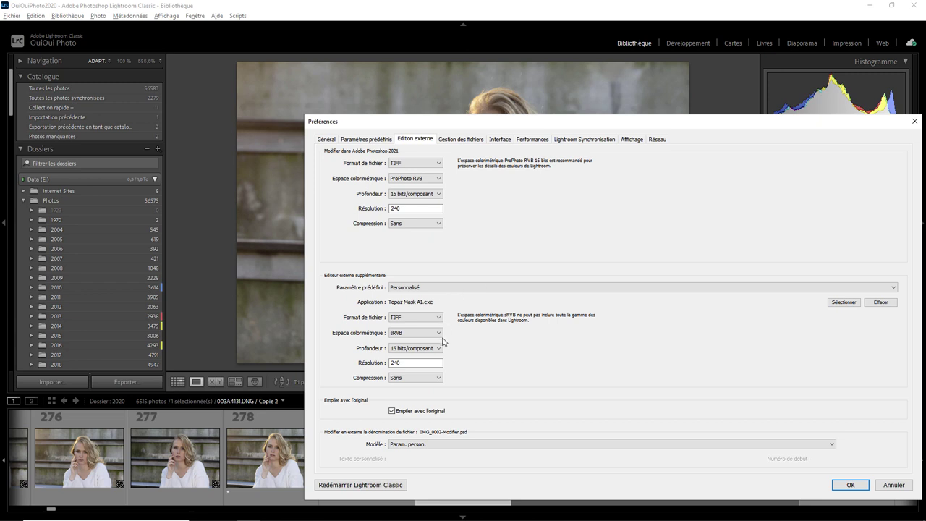
Choose C:\Programmes\Topaz Labs LLC\Topaz Mask AI\Topaz Mask AI.exe as the additional external editor.
{"action": "left_click", "coordinate": [453, 288]}
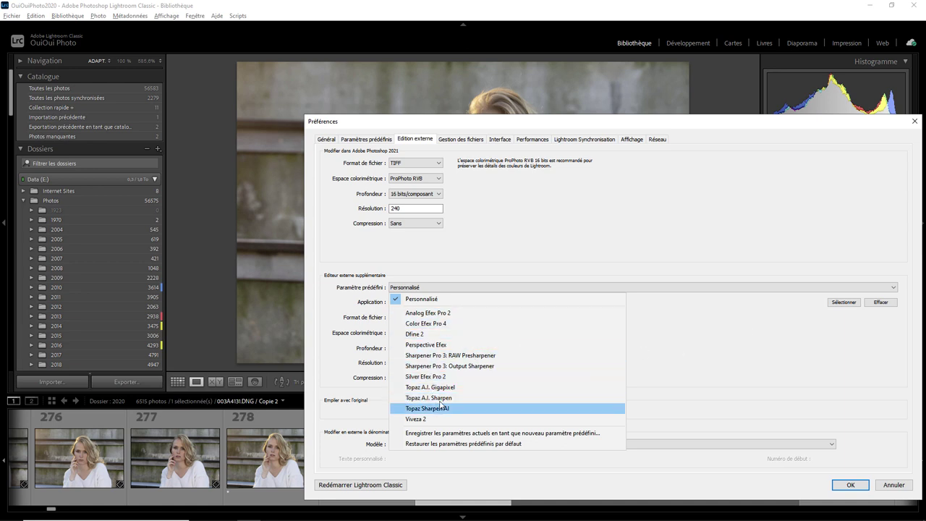
{"action": "left_click", "coordinate": [774, 337]}
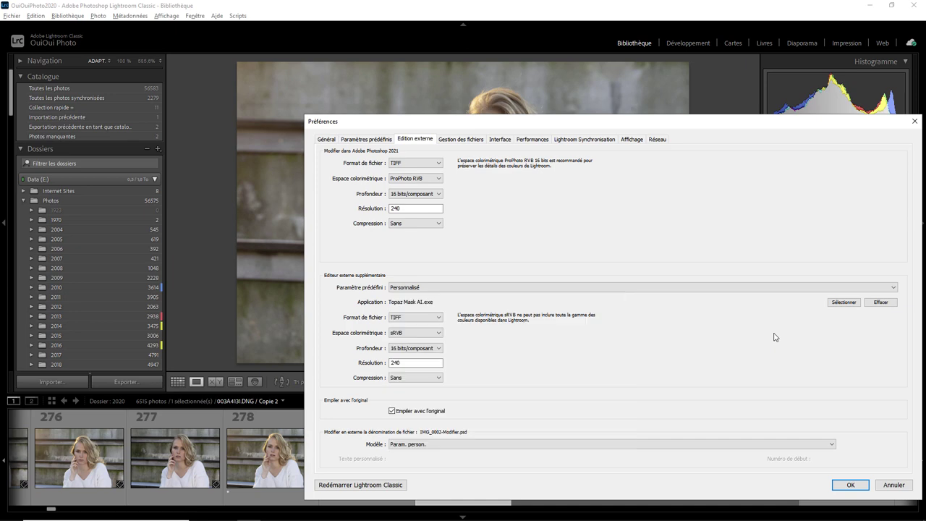
{"action": "left_click", "coordinate": [841, 303]}
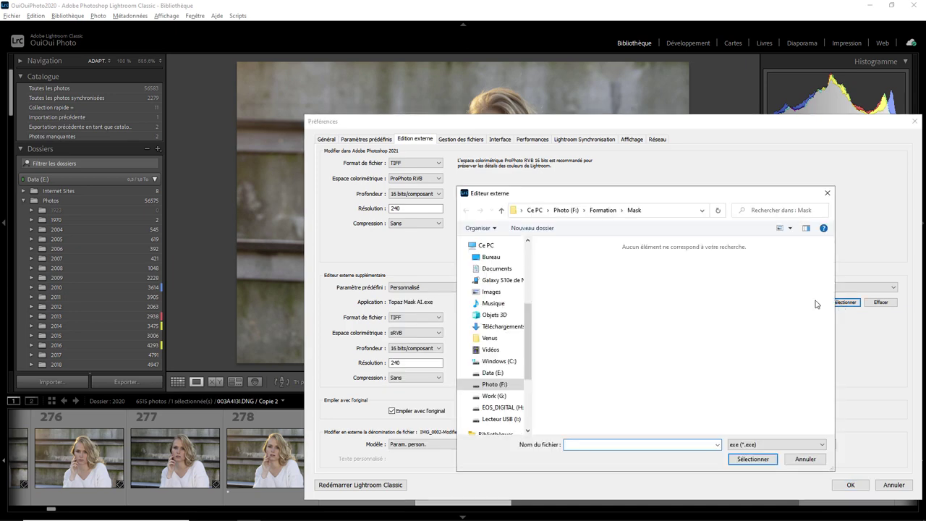
{"action": "left_click", "coordinate": [503, 362]}
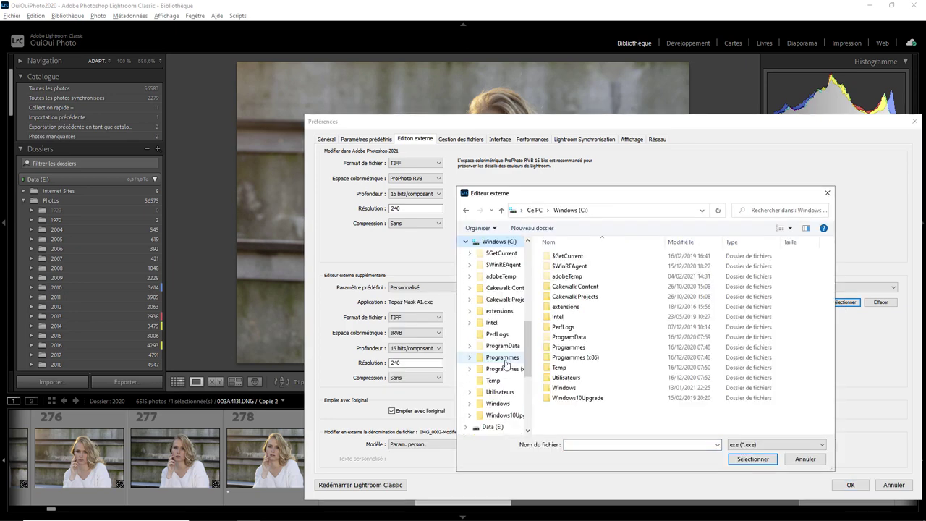
{"action": "double_click", "coordinate": [573, 348]}
{"action": "scroll", "coordinate": [579, 363], "scroll_direction": "down", "scroll_amount": 1}
{"action": "scroll", "coordinate": [582, 362], "scroll_direction": "down", "scroll_amount": 4}
{"action": "scroll", "coordinate": [584, 359], "scroll_direction": "down", "scroll_amount": 4}
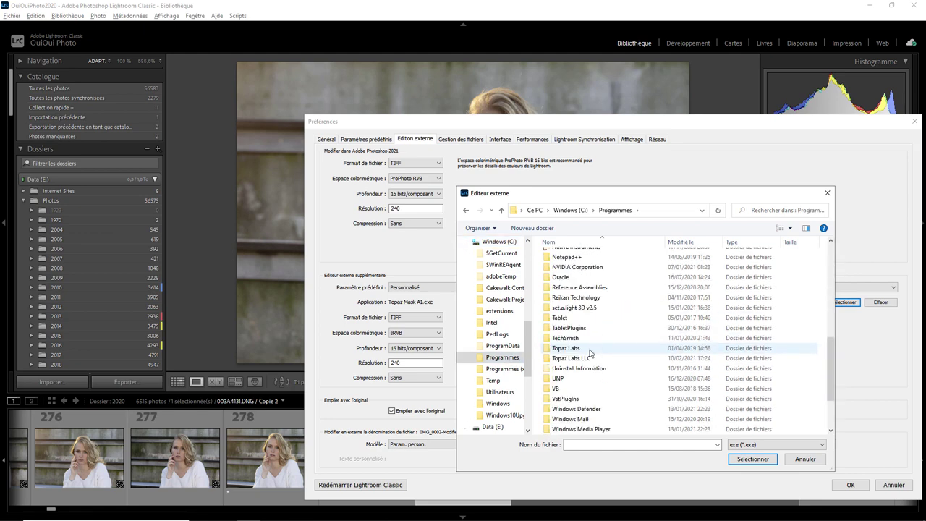
{"action": "double_click", "coordinate": [572, 358]}
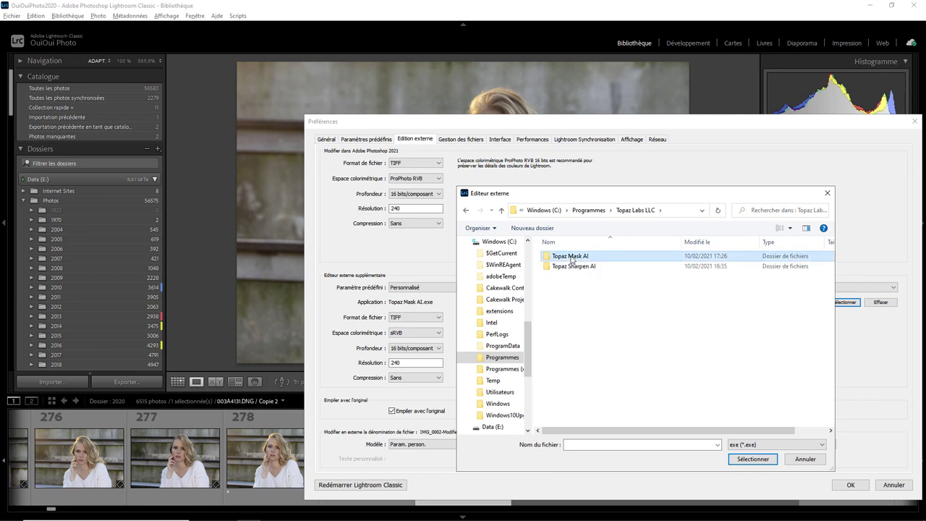
{"action": "double_click", "coordinate": [571, 257]}
{"action": "scroll", "coordinate": [622, 318], "scroll_direction": "down", "scroll_amount": 5}
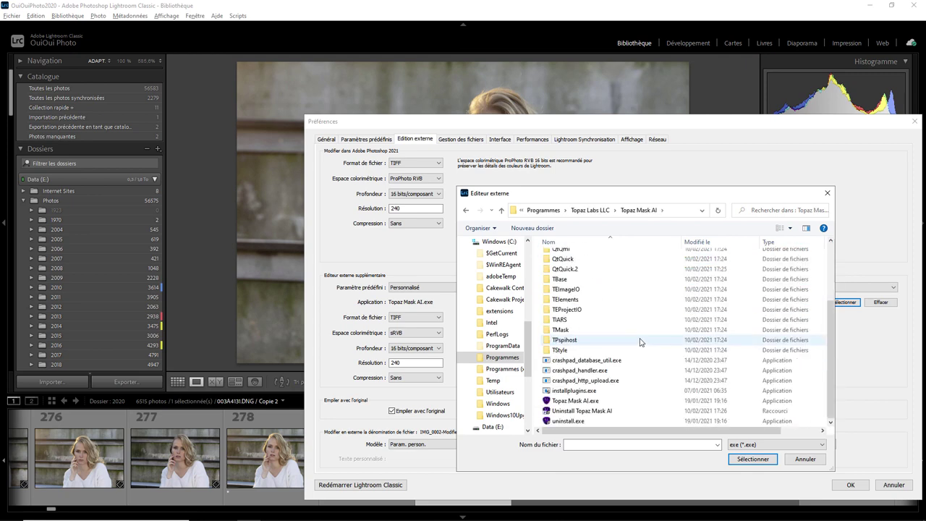
{"action": "left_click", "coordinate": [591, 400]}
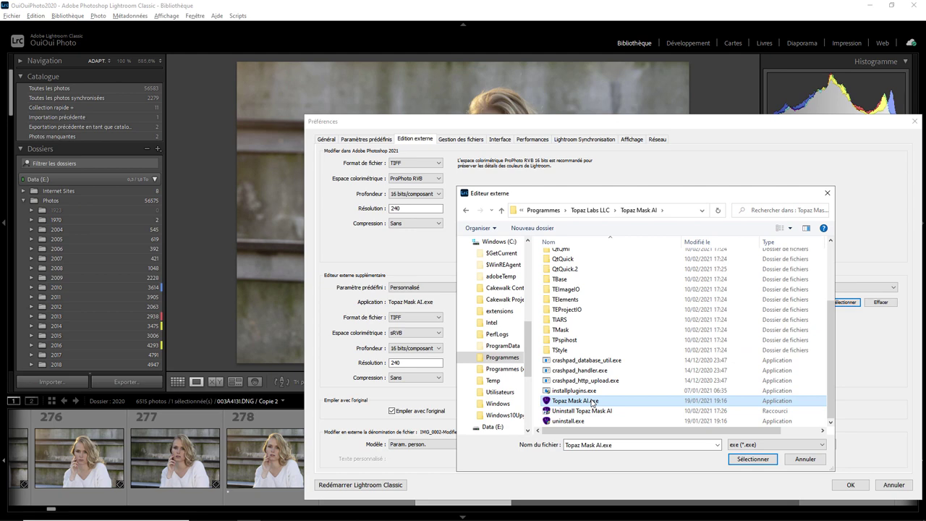
{"action": "left_click", "coordinate": [753, 460]}
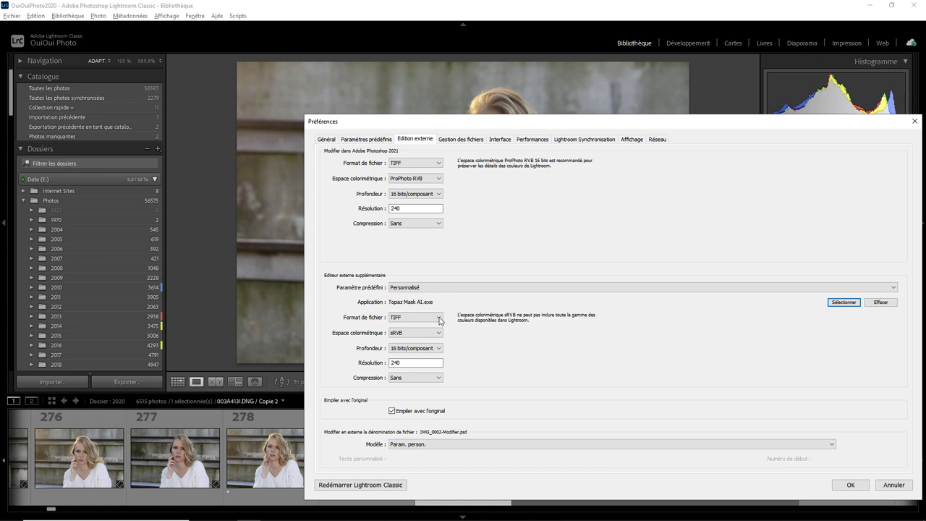
Set the editor file settings to TIFF, ProPhoto RVB, 240 resolution and ZIP compression.
{"action": "left_click", "coordinate": [440, 321]}
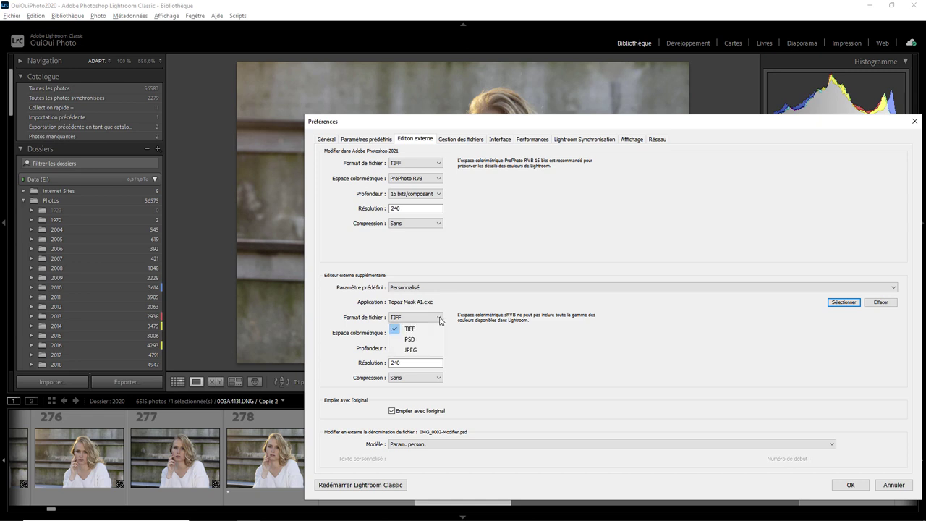
{"action": "left_click", "coordinate": [433, 328]}
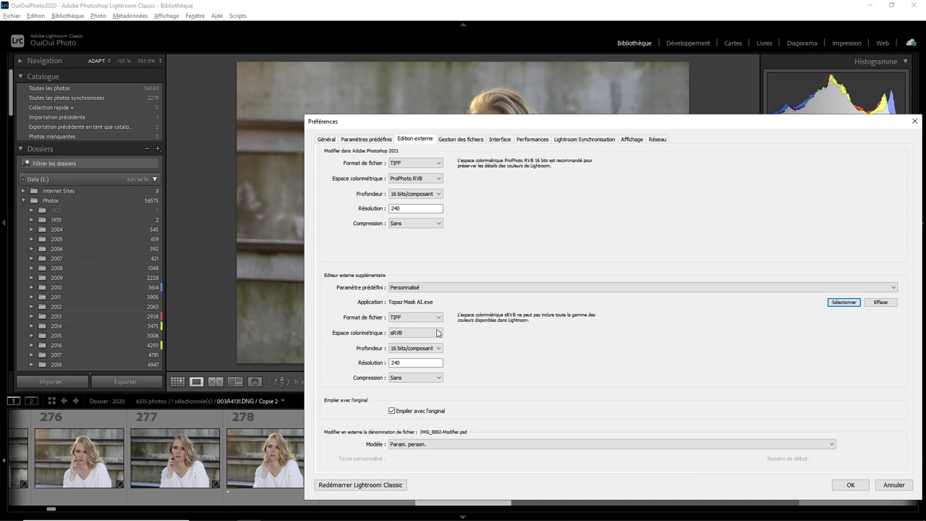
{"action": "left_click", "coordinate": [439, 334]}
{"action": "left_click", "coordinate": [412, 345]}
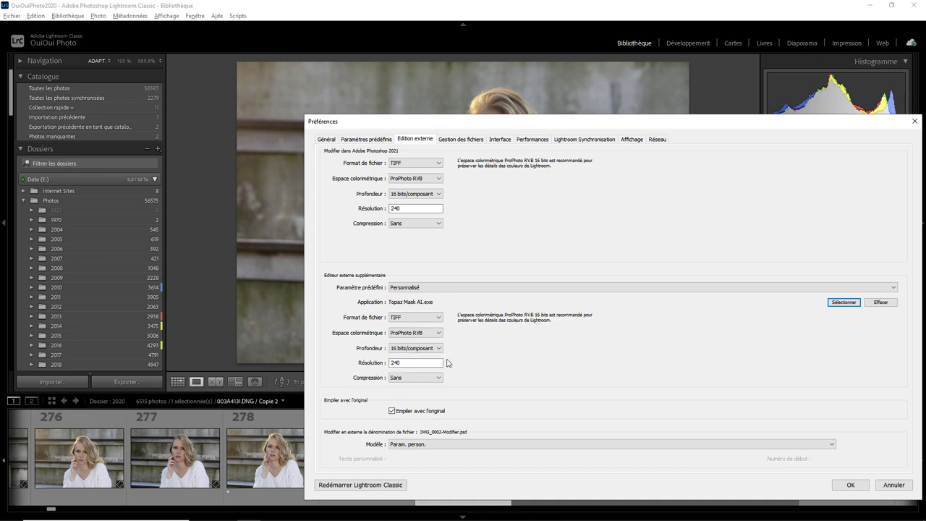
{"action": "left_click", "coordinate": [434, 362]}
{"action": "left_click", "coordinate": [438, 378]}
{"action": "left_click", "coordinate": [417, 399]}
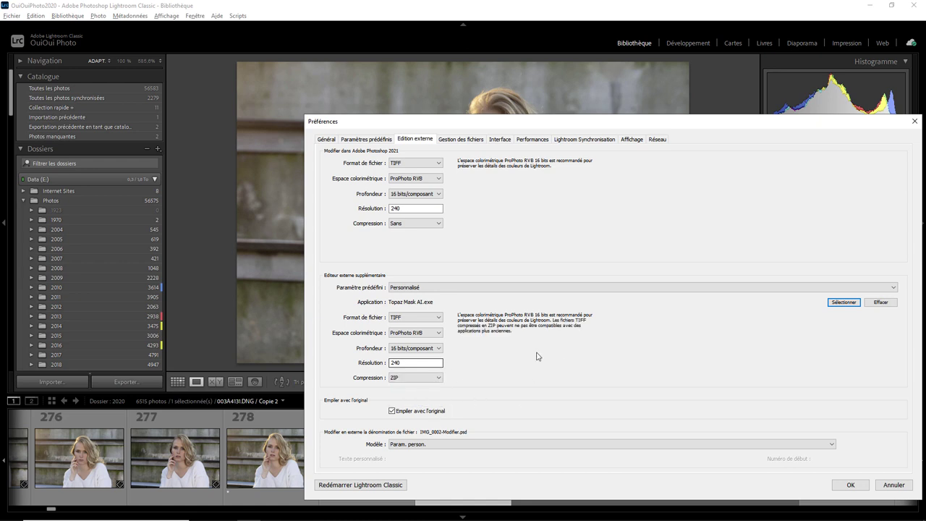
Save these external-editor settings as a preset named 'Topaz Mask'.
{"action": "left_click", "coordinate": [706, 288]}
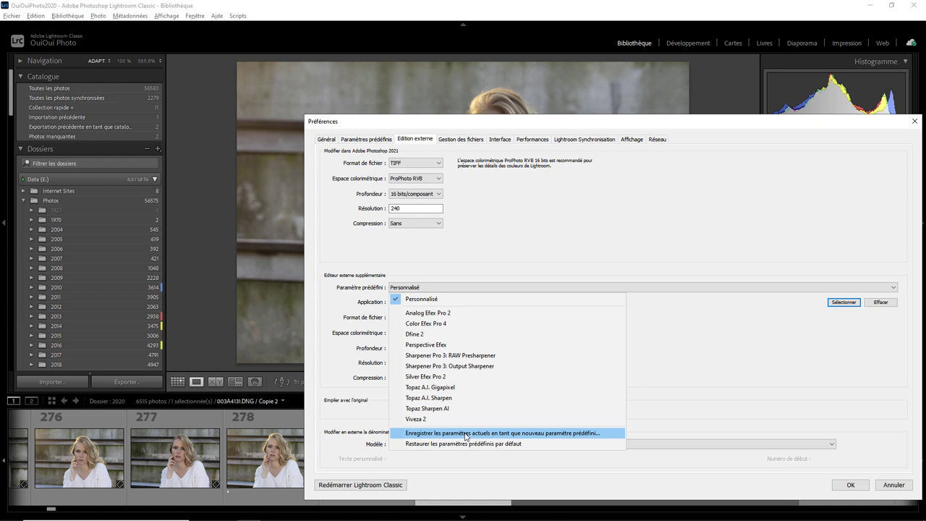
{"action": "left_click", "coordinate": [465, 434]}
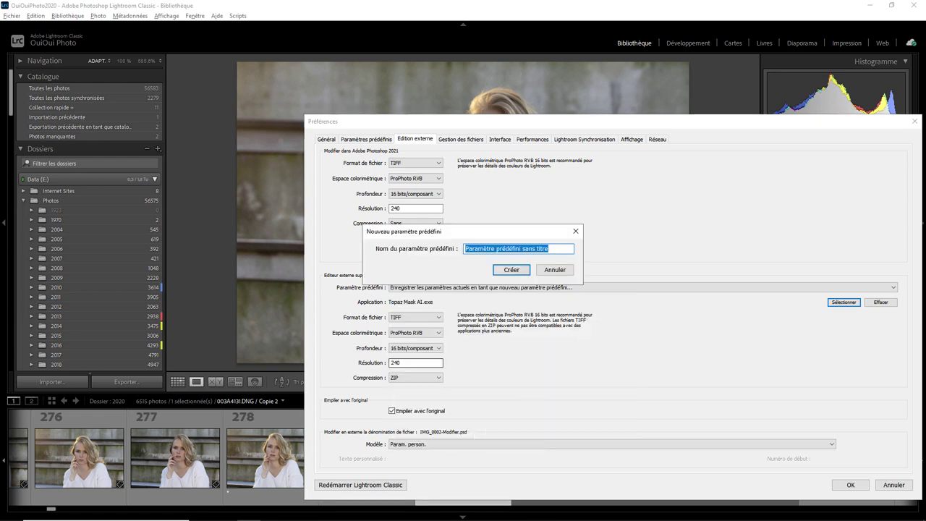
{"action": "type", "text": "Topaz "}
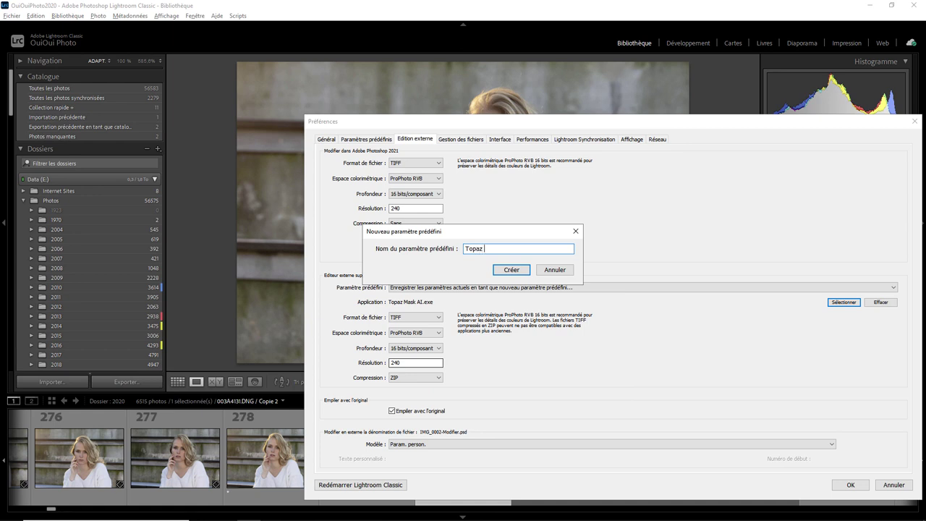
{"action": "type", "text": "Mask"}
{"action": "left_click", "coordinate": [517, 271]}
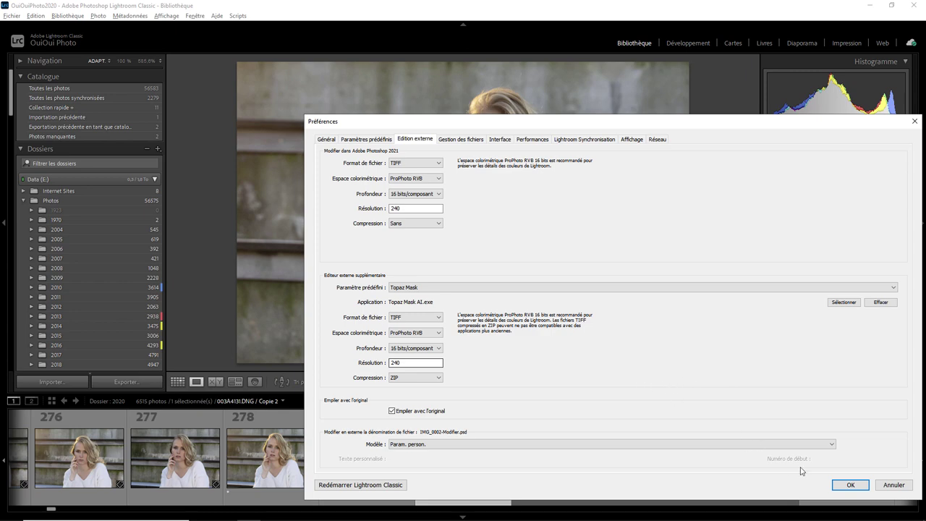
Open an edited TIFF copy of the portrait with Lightroom corrections in Topaz Mask AI.
{"action": "left_click", "coordinate": [854, 486]}
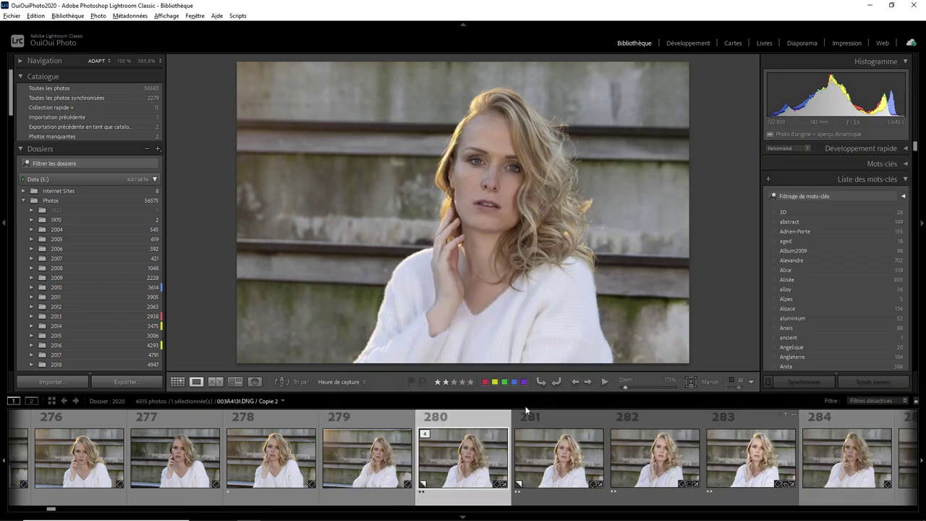
{"action": "right_click", "coordinate": [464, 462]}
{"action": "mouse_move", "coordinate": [497, 231]}
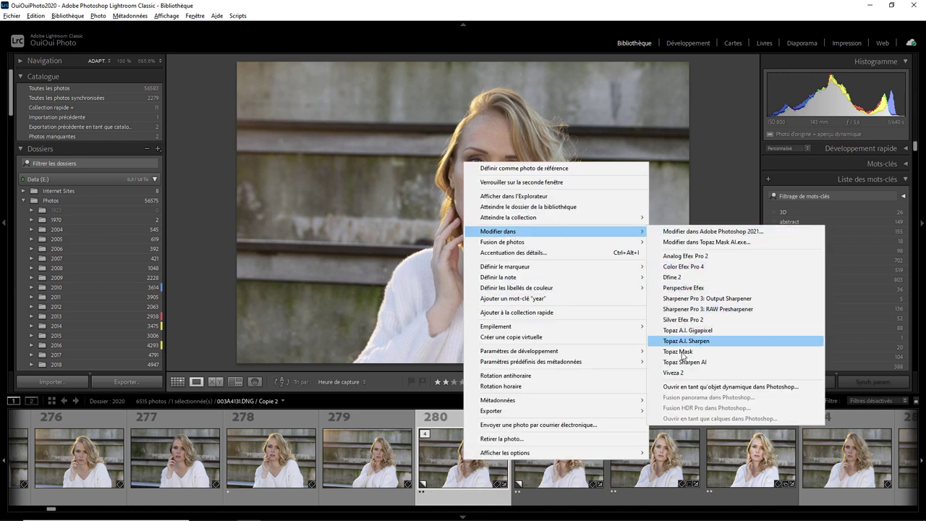
{"action": "left_click", "coordinate": [680, 351]}
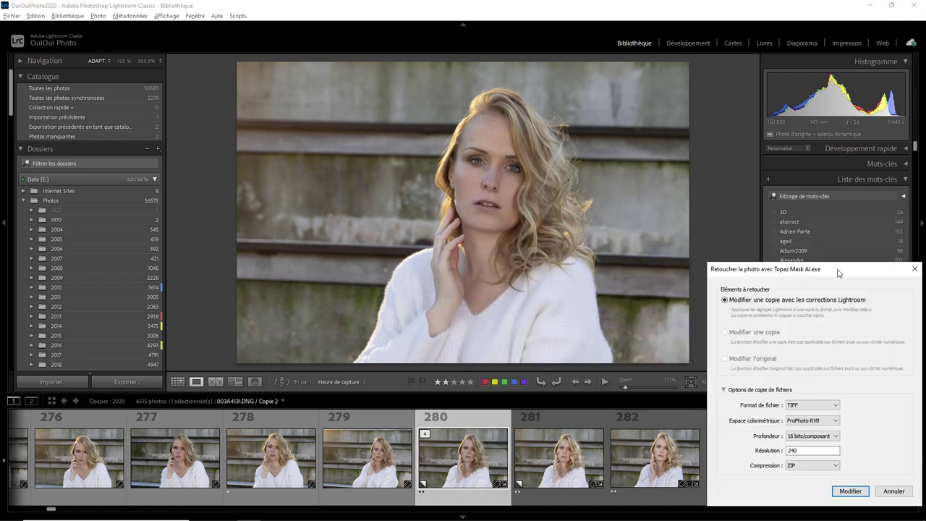
{"action": "left_click_drag", "start_coordinate": [839, 272], "coordinate": [275, 162]}
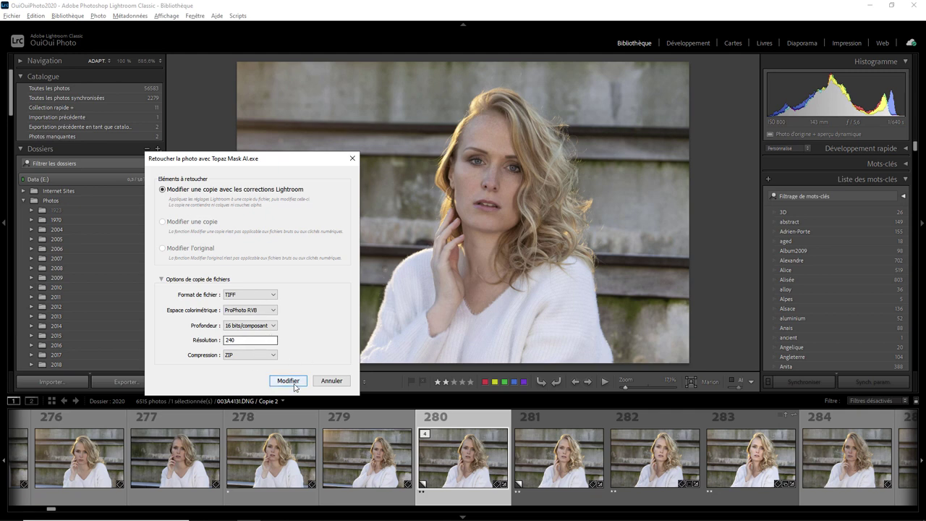
{"action": "left_click", "coordinate": [293, 381]}
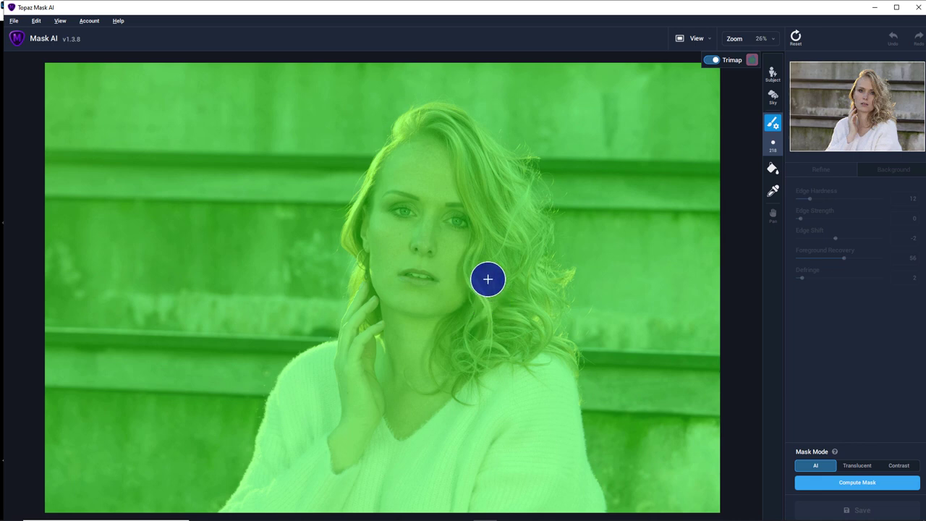
Auto-detect the woman, mark her hair edges with a size-94 edge brush, and compute the mask.
{"action": "left_click", "coordinate": [772, 73]}
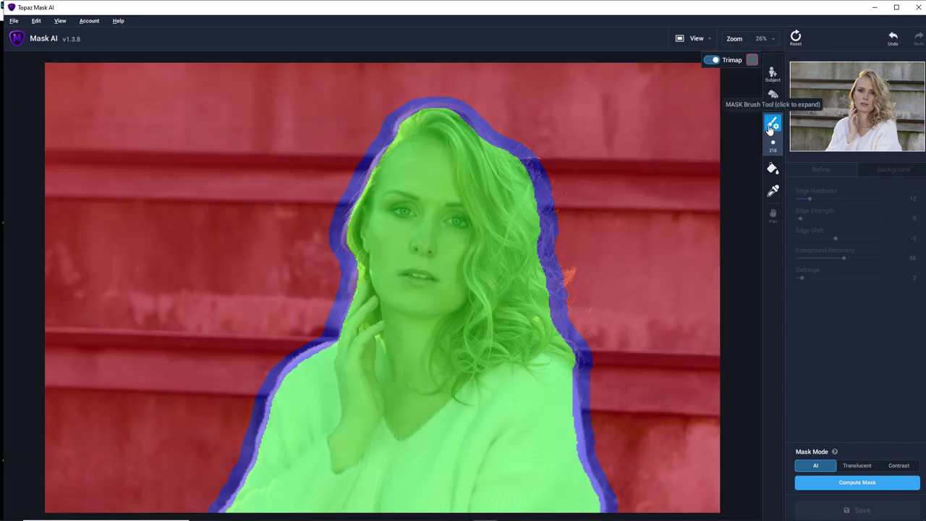
{"action": "left_click", "coordinate": [771, 125]}
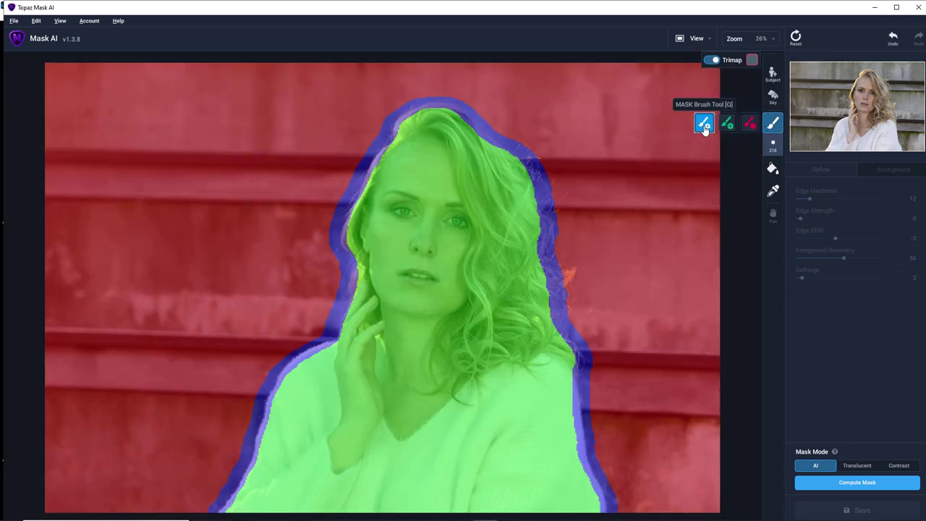
{"action": "mouse_move", "coordinate": [569, 264]}
{"action": "left_mouse_down"}
{"action": "mouse_move", "coordinate": [585, 337]}
{"action": "mouse_move", "coordinate": [519, 165]}
{"action": "mouse_move", "coordinate": [484, 131]}
{"action": "left_mouse_up"}
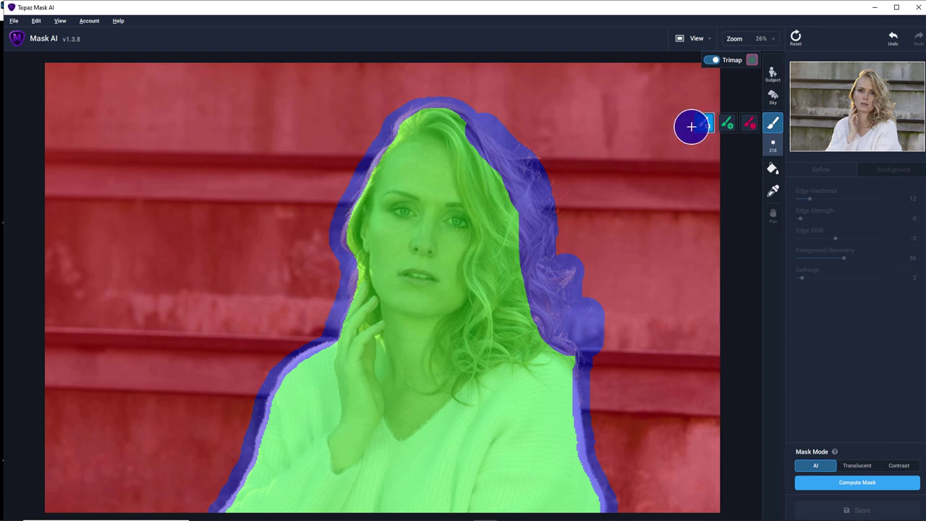
{"action": "left_click", "coordinate": [772, 145]}
{"action": "left_click_drag", "start_coordinate": [716, 150], "coordinate": [698, 150]}
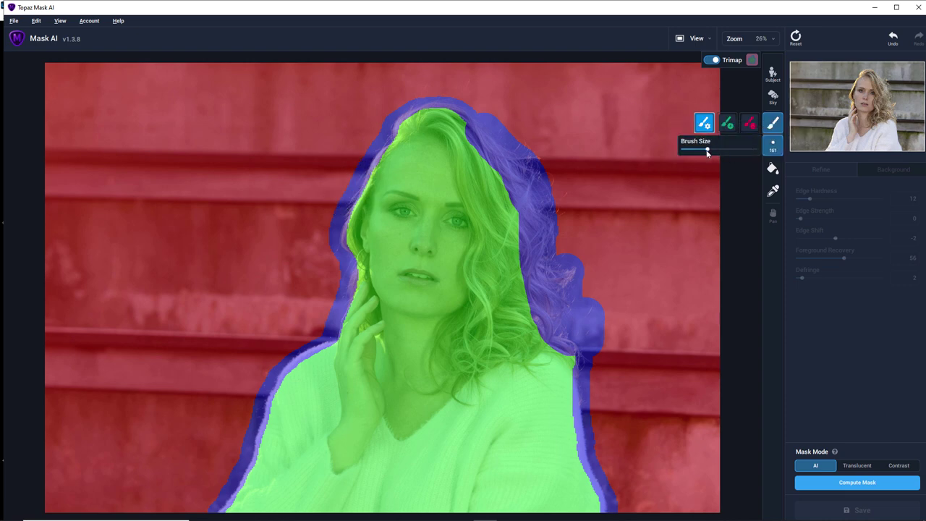
{"action": "mouse_move", "coordinate": [349, 217]}
{"action": "left_mouse_down"}
{"action": "mouse_move", "coordinate": [355, 302]}
{"action": "mouse_move", "coordinate": [337, 342]}
{"action": "left_mouse_up"}
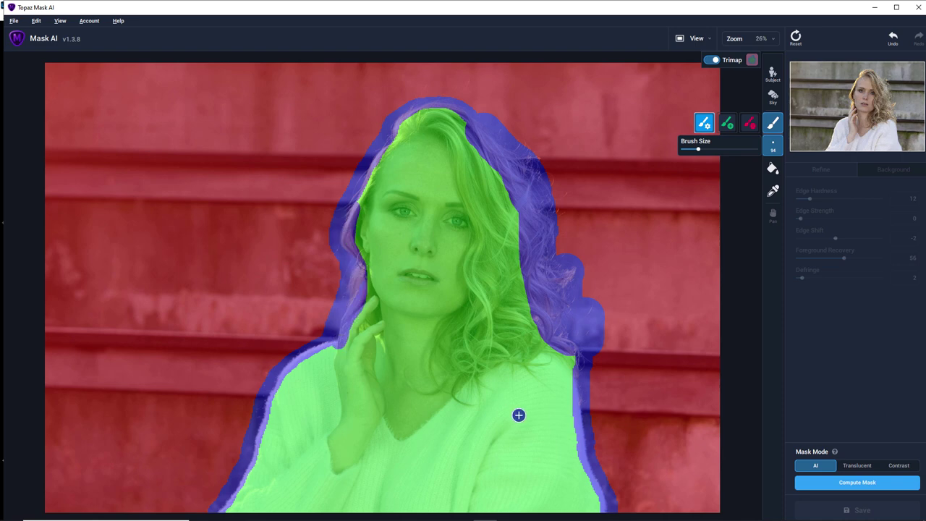
{"action": "left_click", "coordinate": [844, 484]}
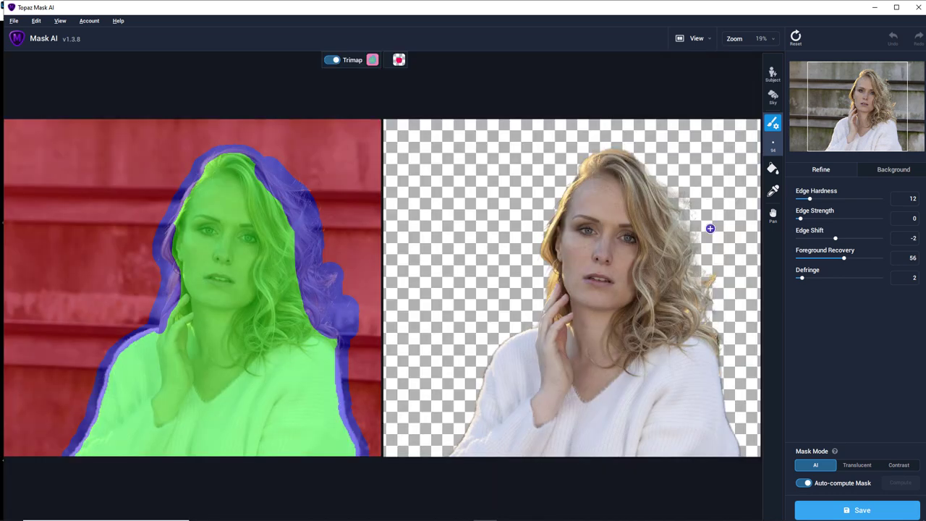
Blur the original background at strength 28.
{"action": "left_click", "coordinate": [894, 171]}
{"action": "left_click", "coordinate": [844, 194]}
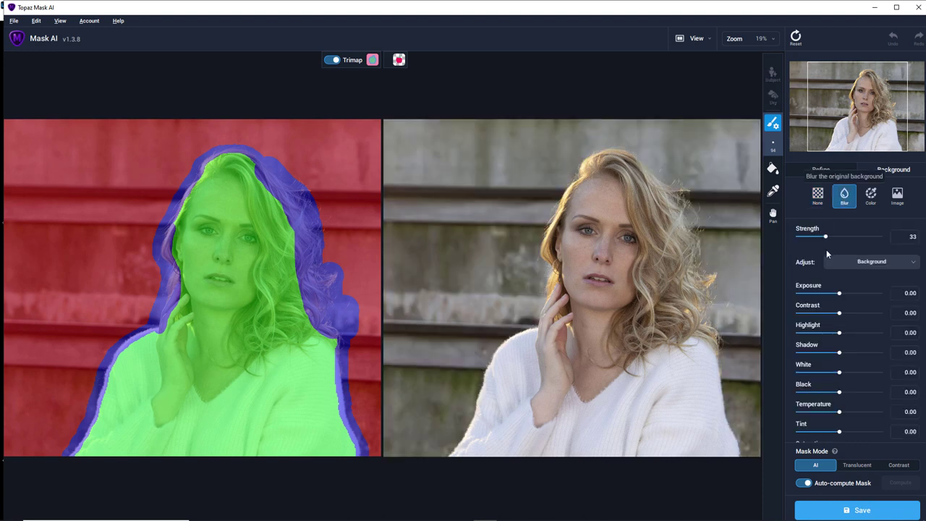
{"action": "mouse_move", "coordinate": [825, 238]}
{"action": "left_mouse_down"}
{"action": "mouse_move", "coordinate": [857, 238]}
{"action": "mouse_move", "coordinate": [814, 237]}
{"action": "left_mouse_up"}
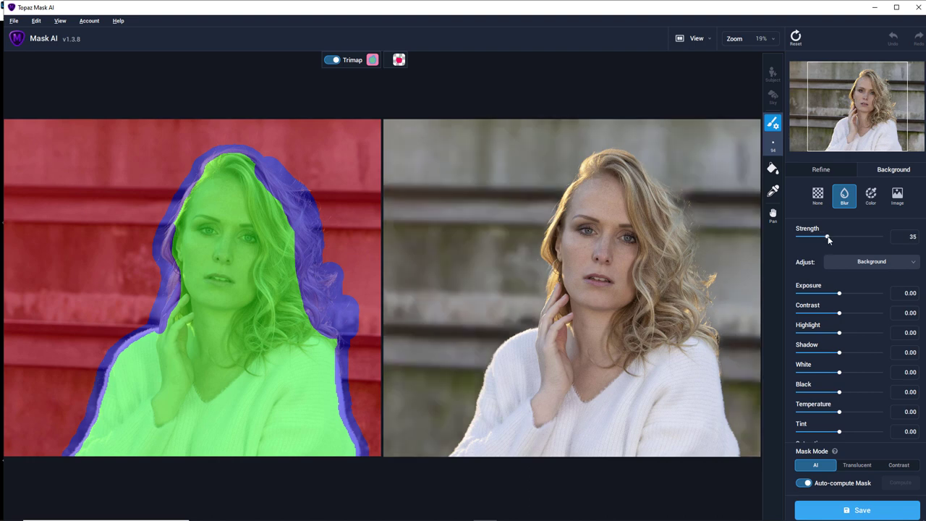
{"action": "left_click", "coordinate": [825, 237]}
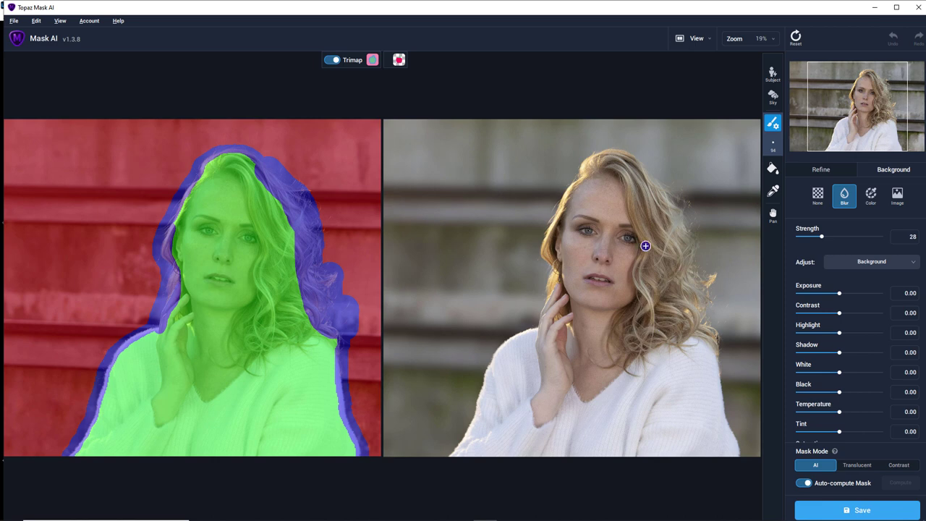
Switch the preview to a single pane and hide the mask overlay.
{"action": "left_click", "coordinate": [704, 40]}
{"action": "left_click", "coordinate": [721, 48]}
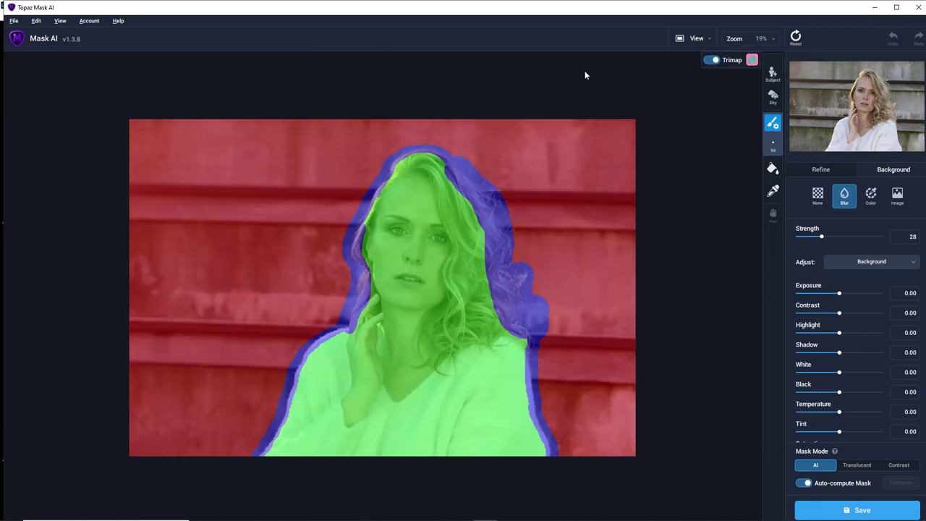
{"action": "left_click", "coordinate": [752, 61]}
{"action": "left_click", "coordinate": [764, 85]}
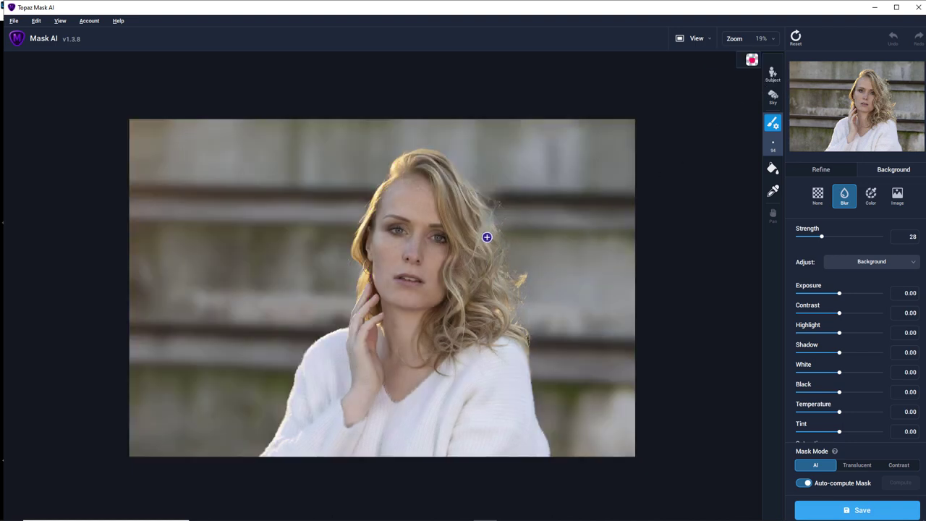
Zoom to 100% and pan to inspect the eyes and the hair on the right.
{"action": "left_click", "coordinate": [774, 44]}
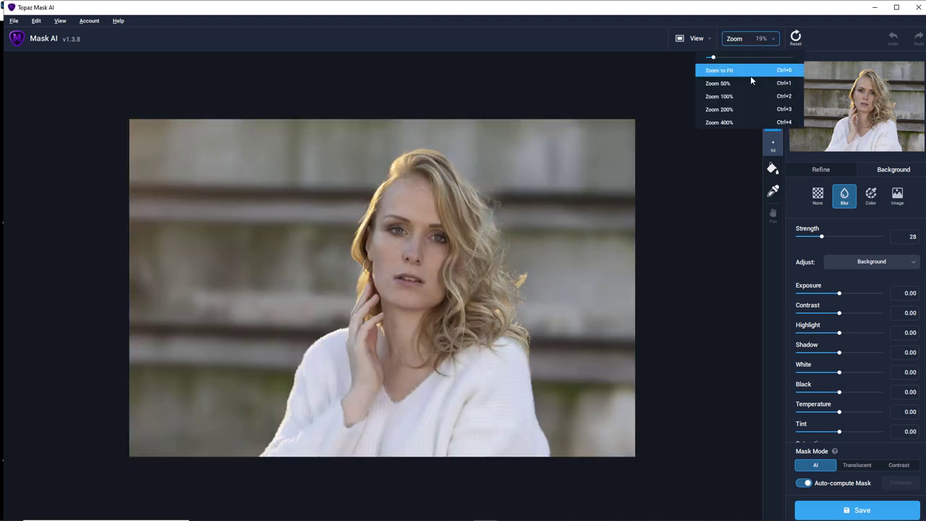
{"action": "left_click", "coordinate": [731, 95]}
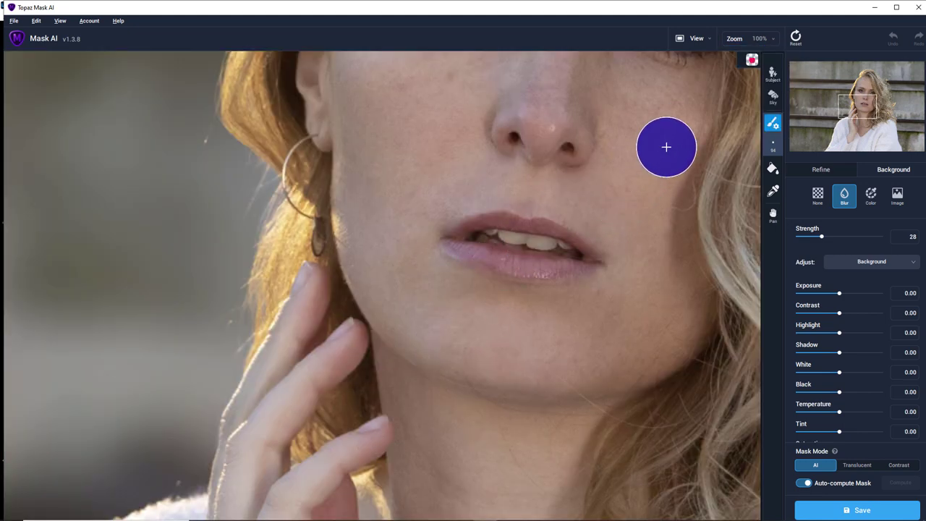
{"action": "key", "text": "space"}
{"action": "left_click_drag", "start_coordinate": [665, 147], "coordinate": [368, 358]}
{"action": "left_click_drag", "start_coordinate": [572, 217], "coordinate": [478, 368]}
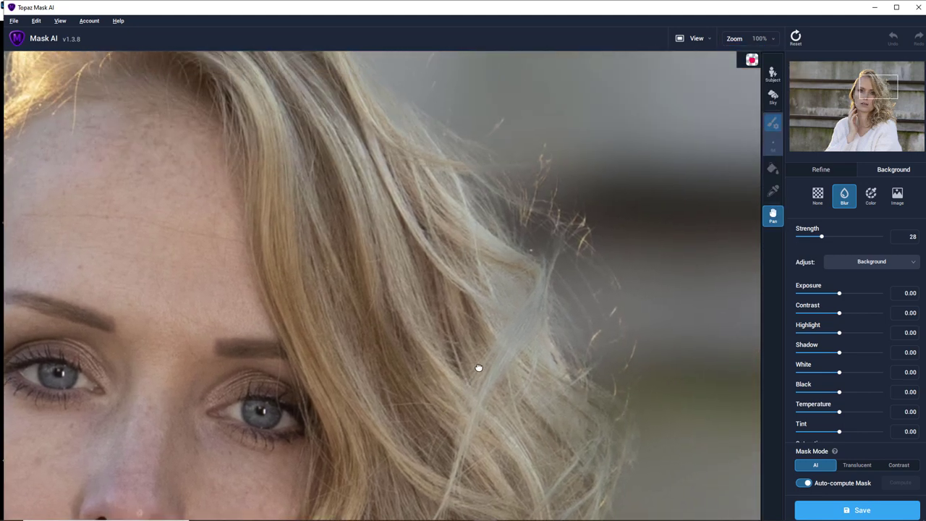
Set Refine Foreground Recovery to 19 while checking the hair, then zoom to fit.
{"action": "left_click", "coordinate": [822, 171]}
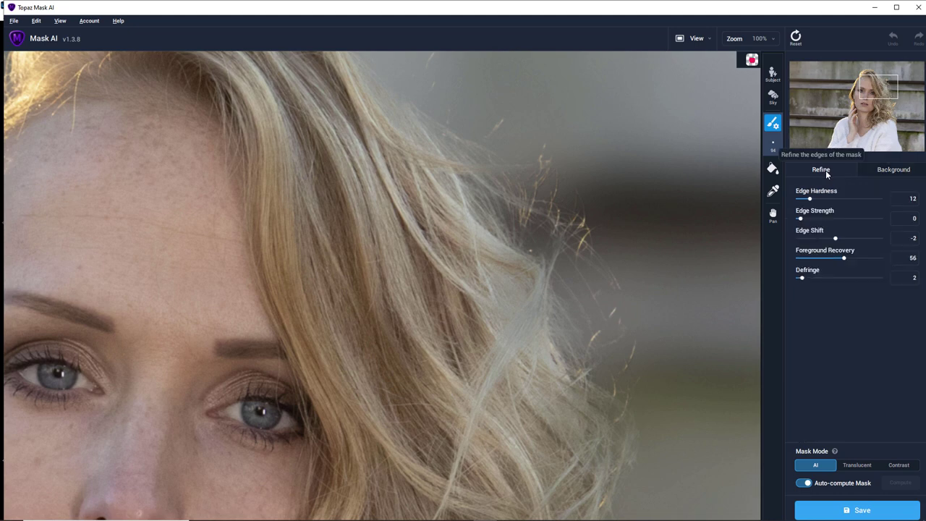
{"action": "key", "text": "space"}
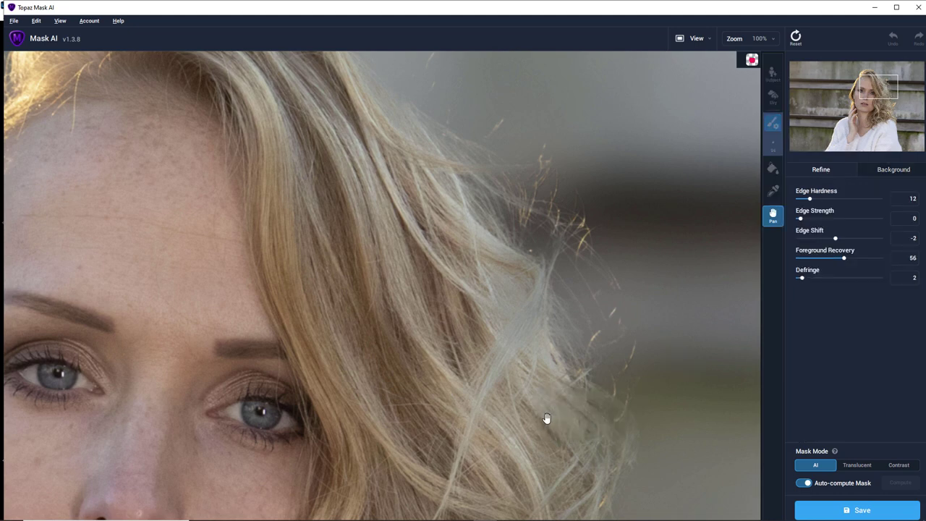
{"action": "left_click_drag", "start_coordinate": [546, 418], "coordinate": [547, 196]}
{"action": "left_click_drag", "start_coordinate": [556, 331], "coordinate": [510, 221]}
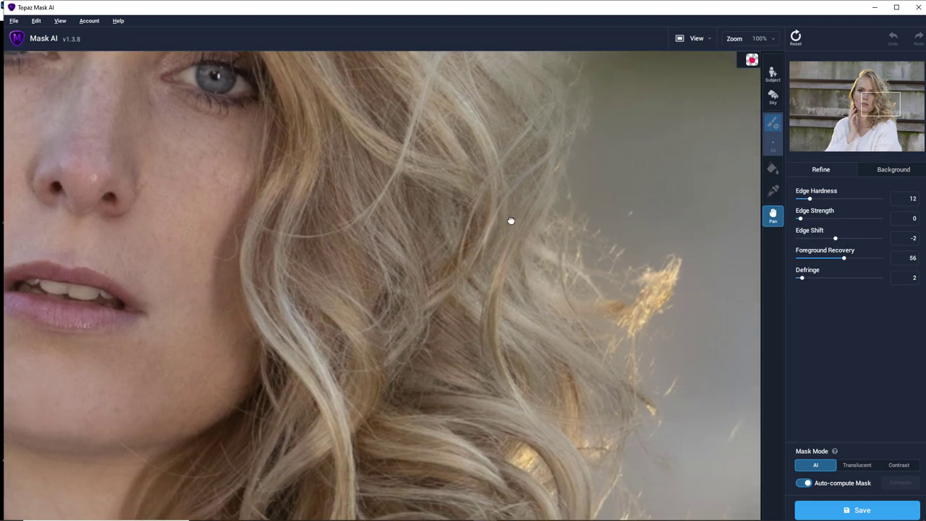
{"action": "left_click_drag", "start_coordinate": [844, 258], "coordinate": [810, 259]}
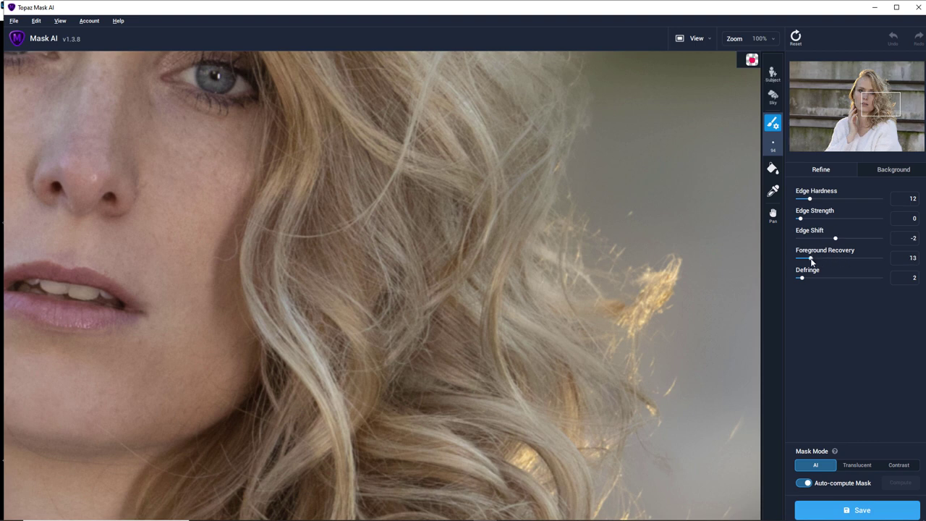
{"action": "left_click_drag", "start_coordinate": [811, 260], "coordinate": [816, 259]}
{"action": "left_click", "coordinate": [771, 42]}
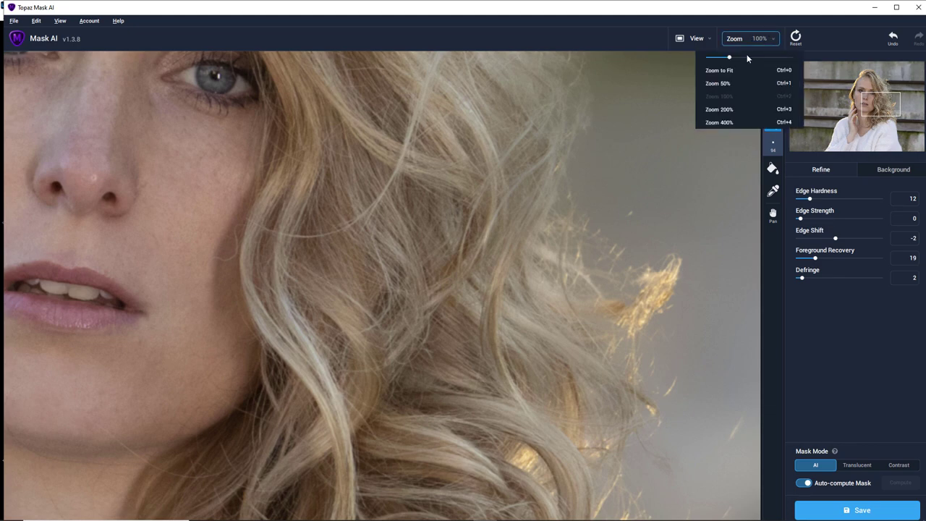
{"action": "left_click", "coordinate": [728, 71]}
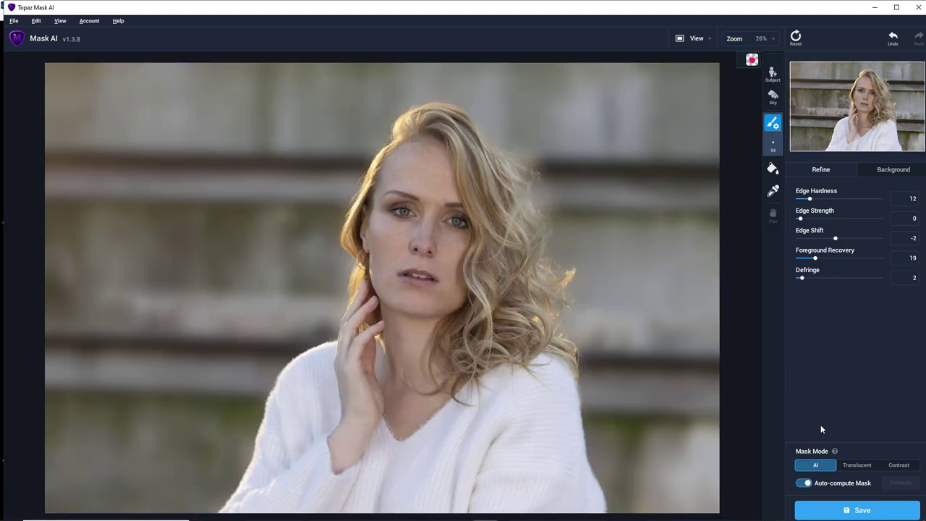
Save the composite as 003A4131-Modifier TIF with Zip compression and ProPhoto RGB, overwriting the existing file.
{"action": "left_click", "coordinate": [868, 513]}
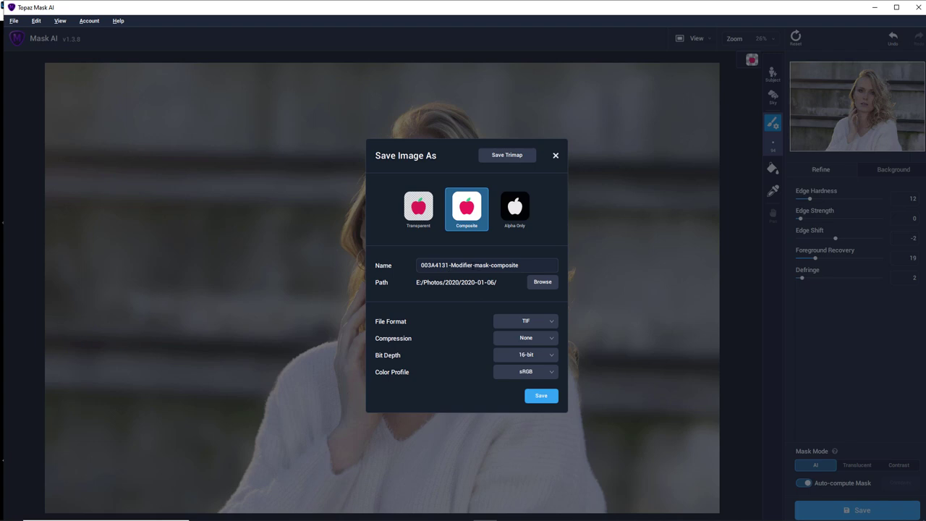
{"action": "left_click_drag", "start_coordinate": [473, 265], "coordinate": [539, 267]}
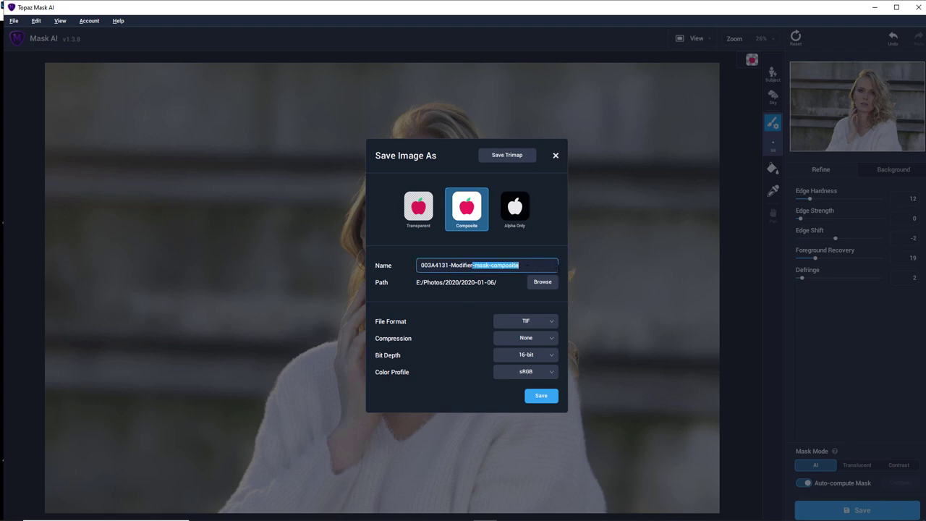
{"action": "key", "text": "BackSpace"}
{"action": "left_click", "coordinate": [551, 340]}
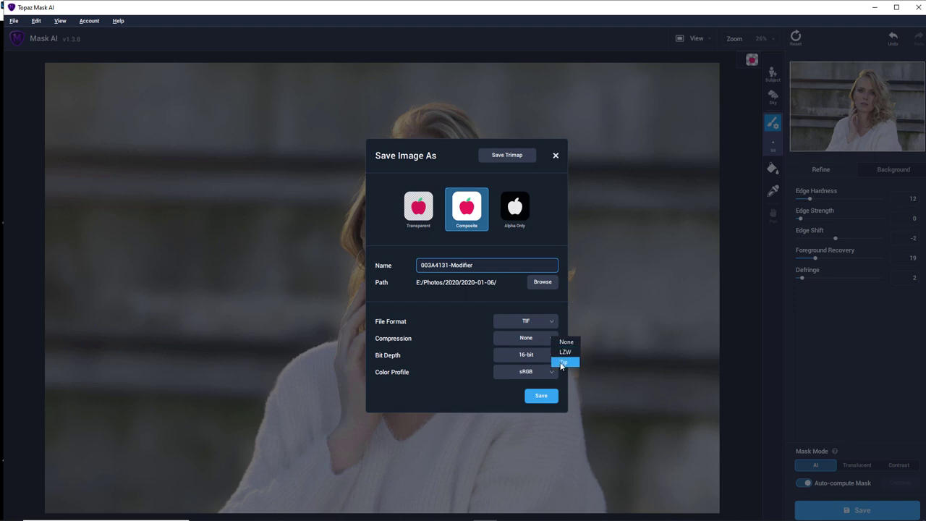
{"action": "left_click", "coordinate": [562, 359]}
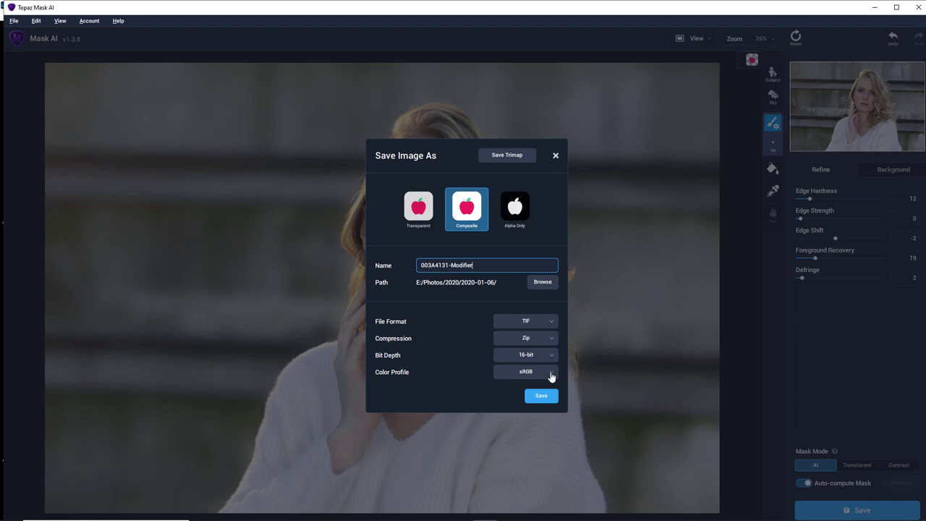
{"action": "left_click", "coordinate": [551, 373]}
{"action": "left_click", "coordinate": [576, 378]}
{"action": "left_click", "coordinate": [473, 265]}
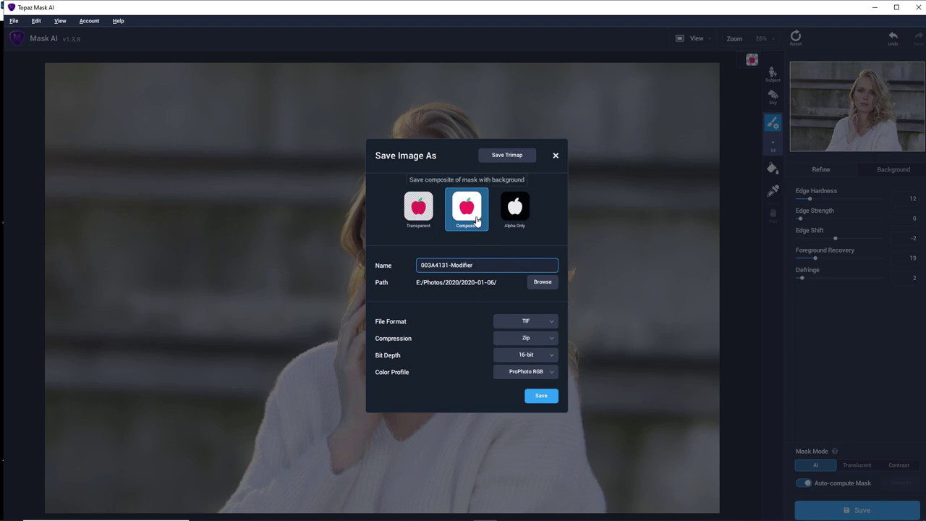
{"action": "left_click", "coordinate": [541, 397]}
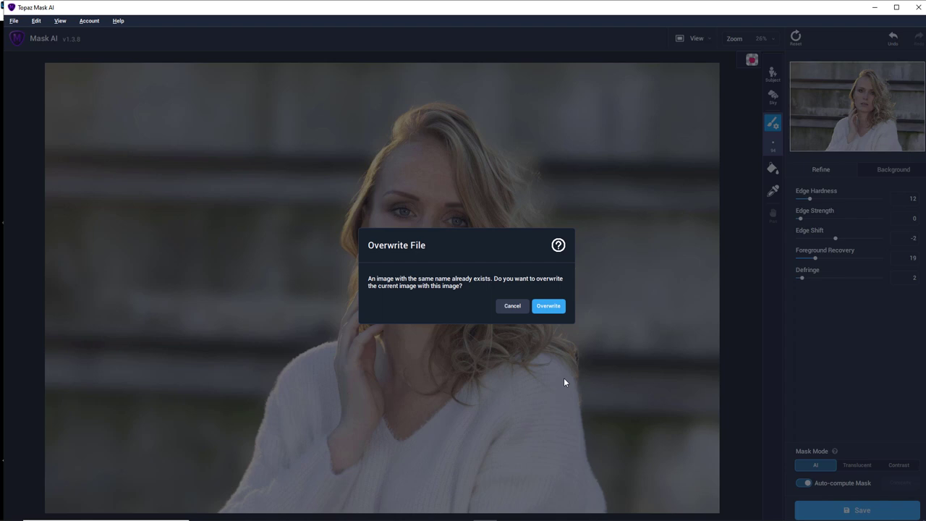
{"action": "left_click", "coordinate": [550, 306]}
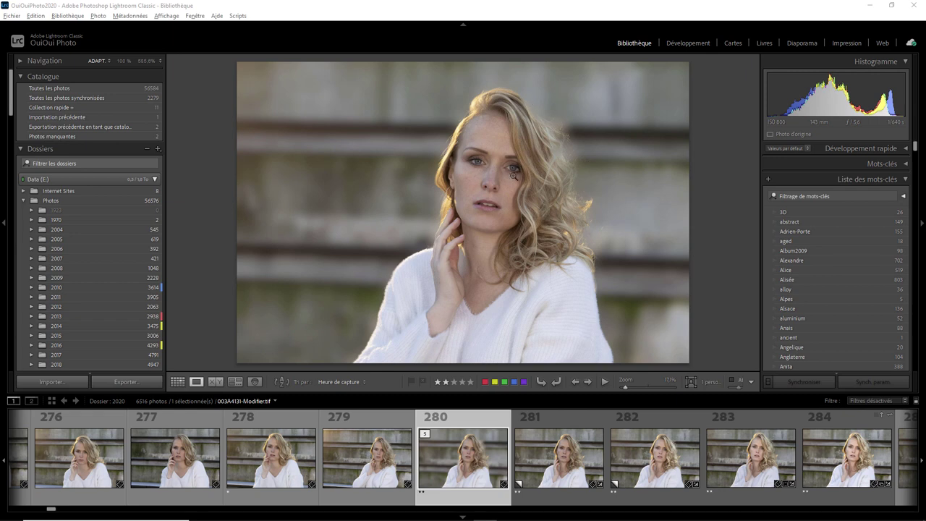
Compare the original unblurred photo with the blurred-background TIFF in the filmstrip.
{"action": "left_click", "coordinate": [559, 462]}
{"action": "key", "text": "Left"}
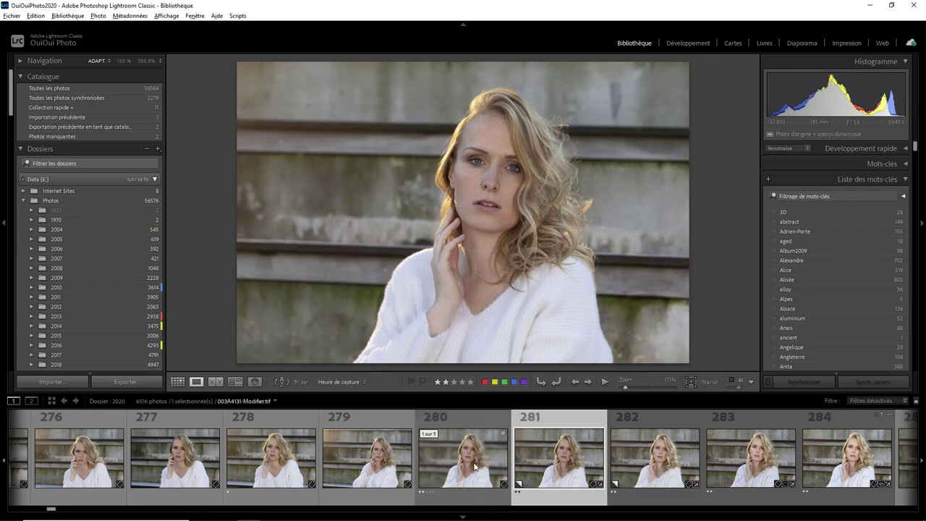